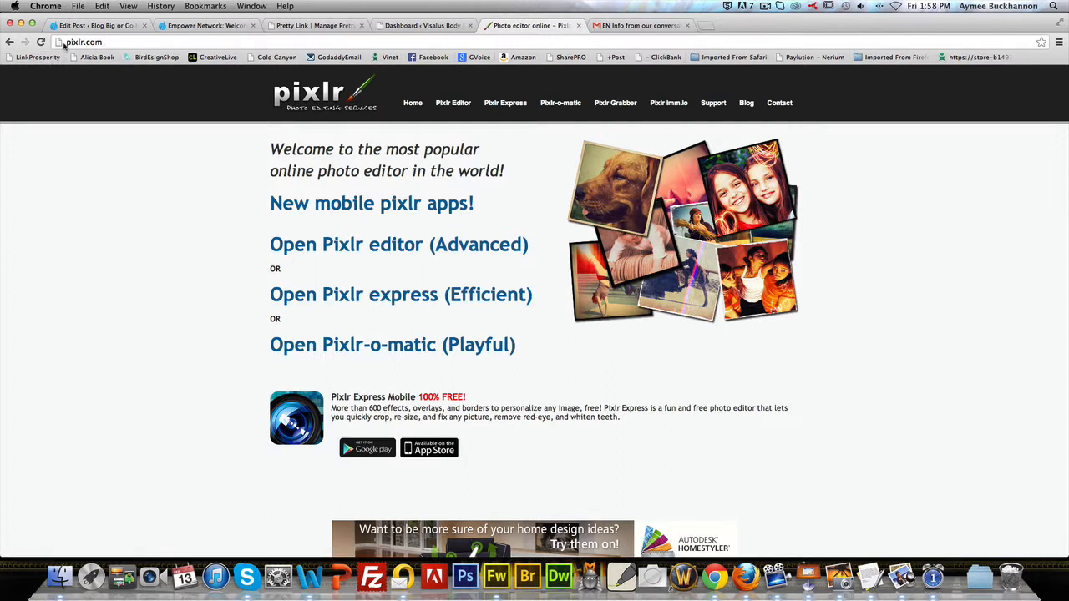
Step: Open the advanced Pixlr editor from pixlr.com and start creating a new blank image
left_click(67, 42)
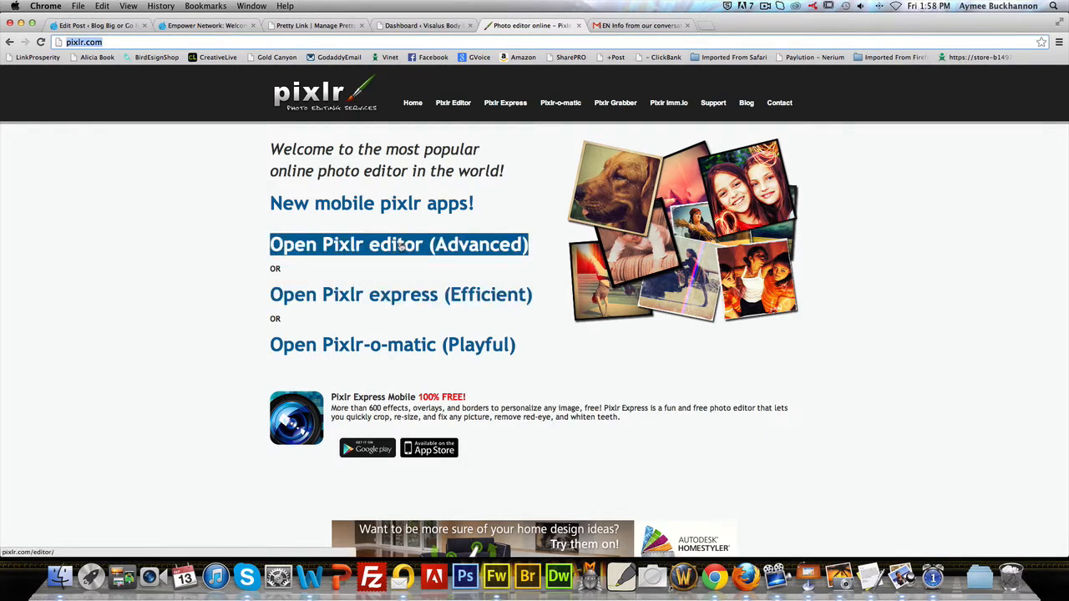
left_click(401, 245)
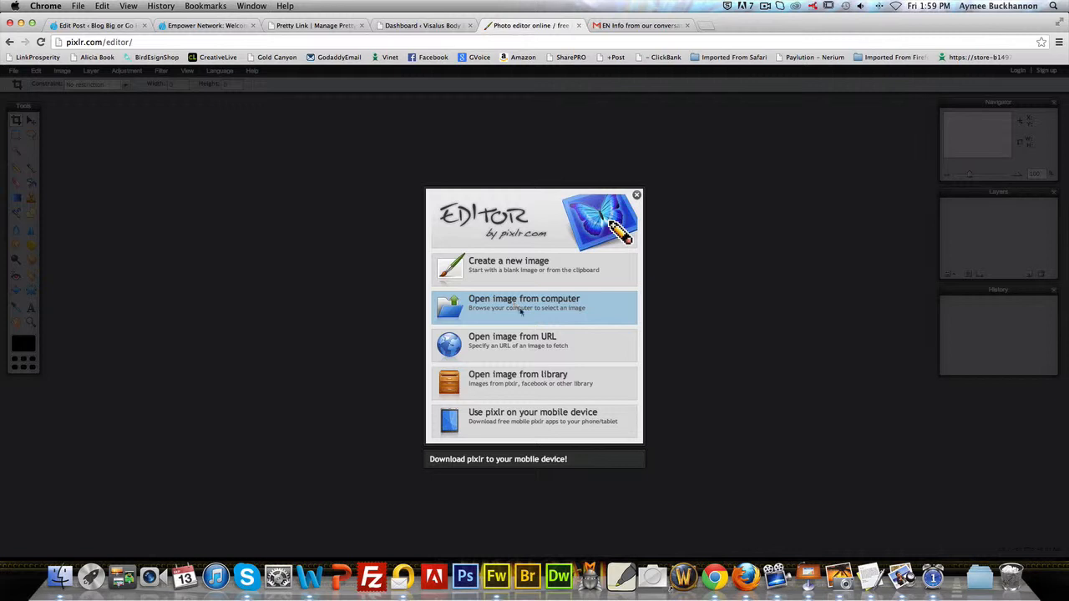
left_click(511, 269)
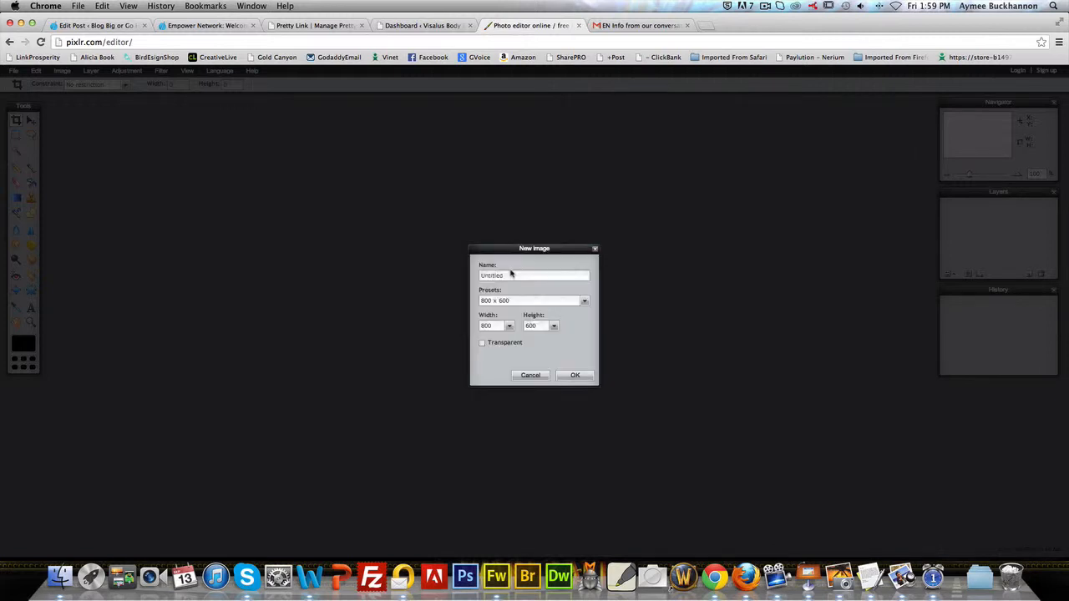
Step: Create the new image named planb at 940 px wide and 198 px high, and enlarge its window to show the whole canvas
left_click_drag(505, 275, 434, 275)
type("plant")
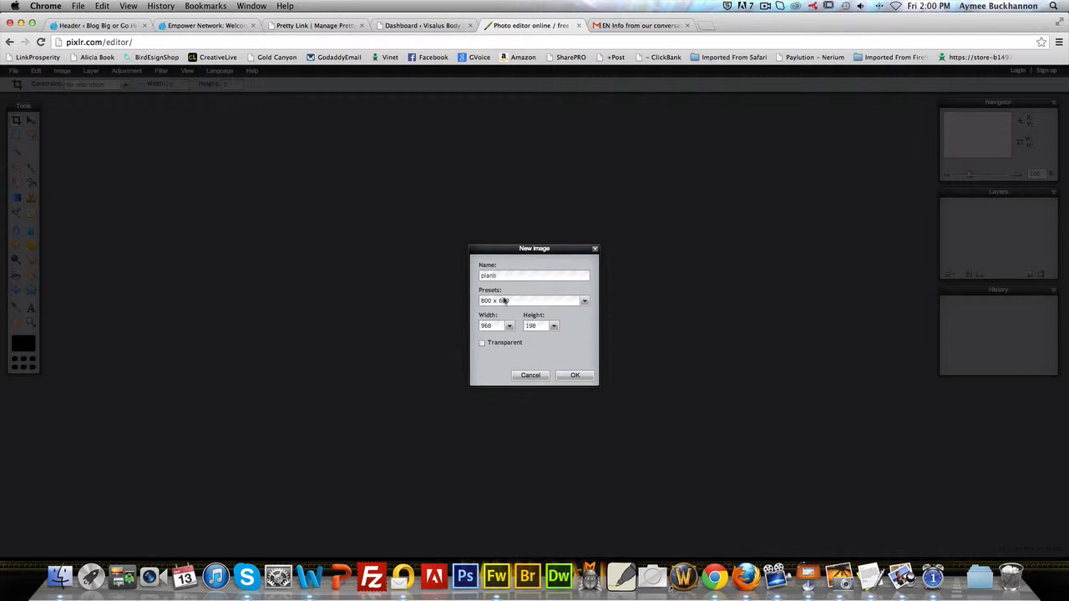
double_click(488, 326)
type("940")
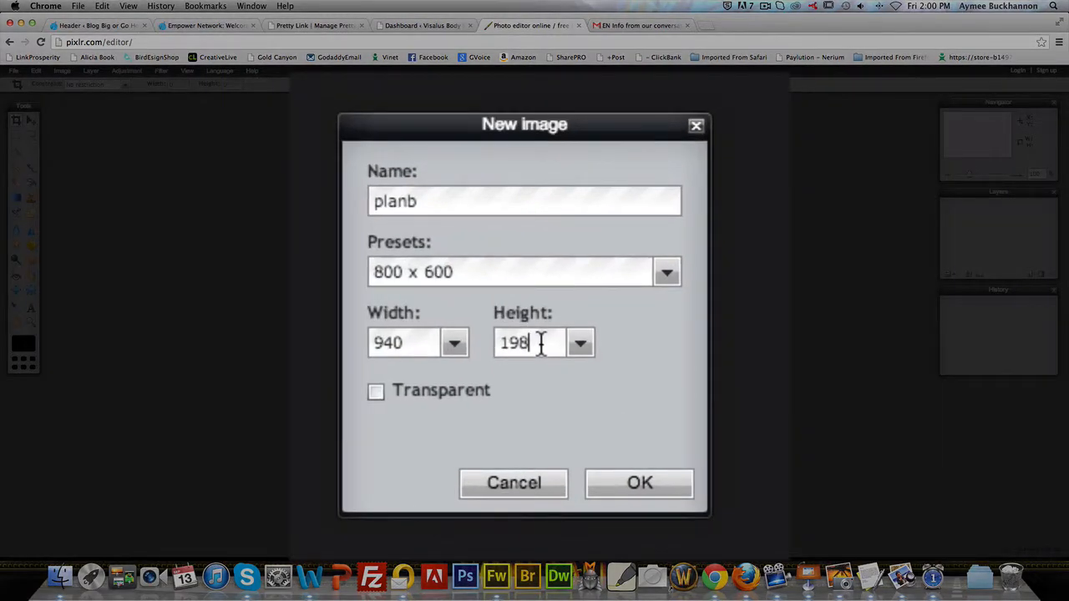
left_click(516, 273)
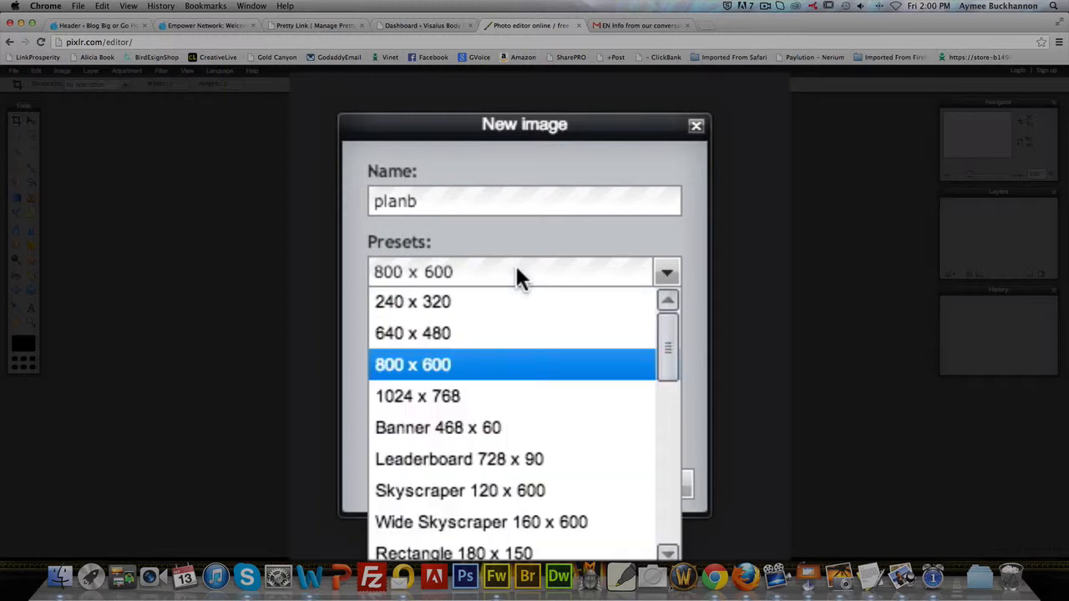
left_click(517, 272)
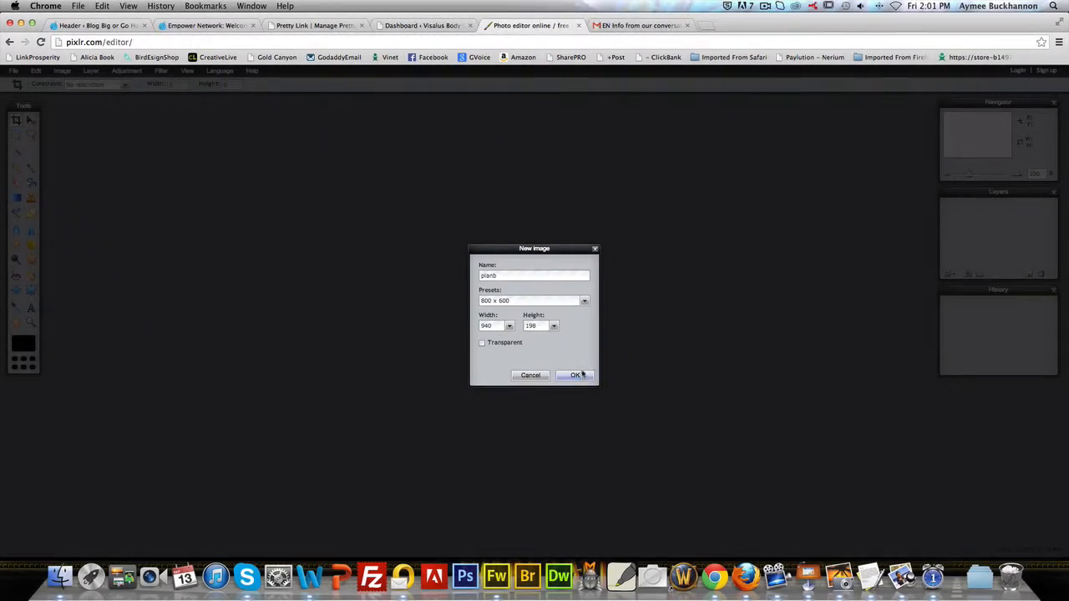
left_click(582, 377)
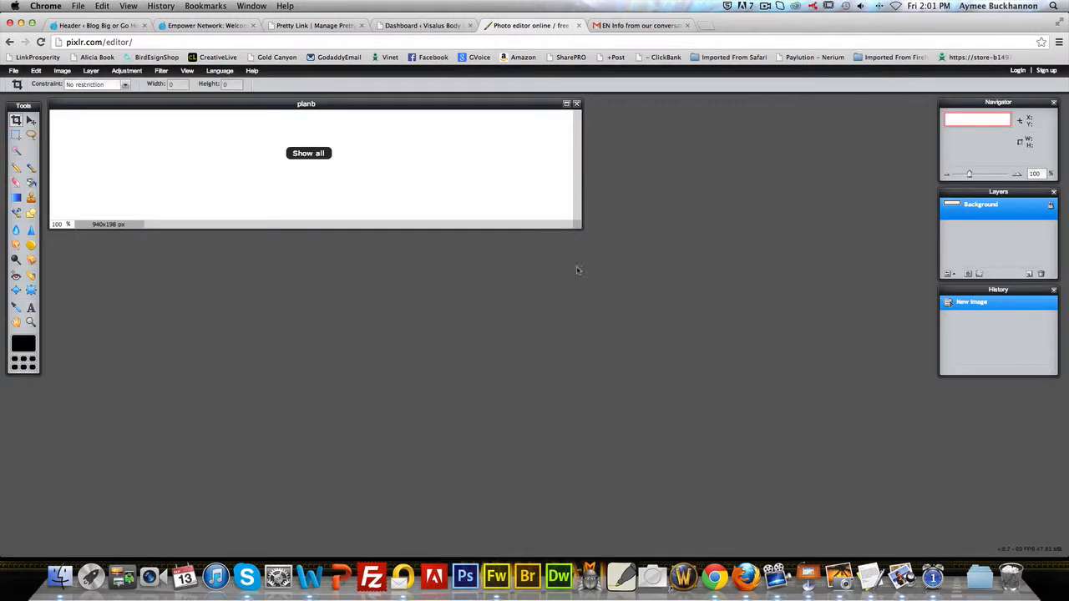
left_click_drag(580, 226, 876, 470)
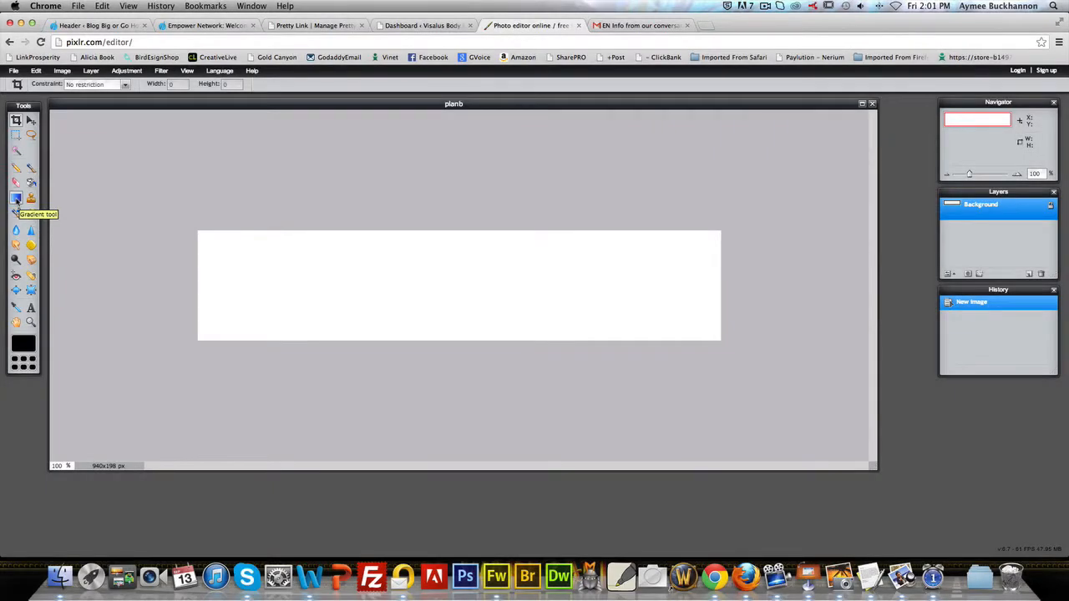
Step: Activate the Gradient tool and choose the dark blue linear preset in the gradient's swatch collection
left_click(16, 199)
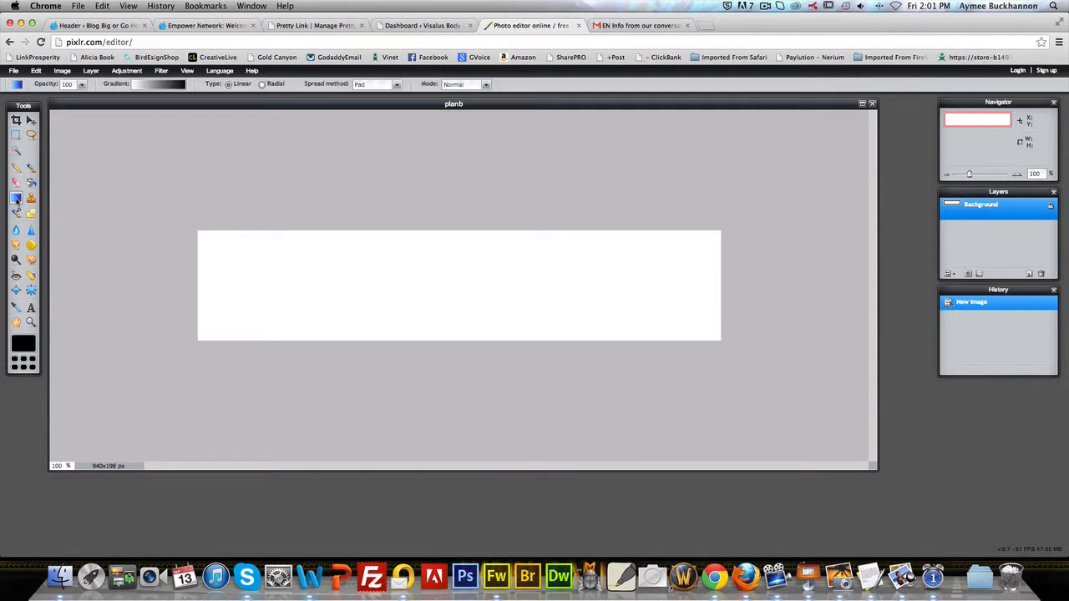
left_click(163, 86)
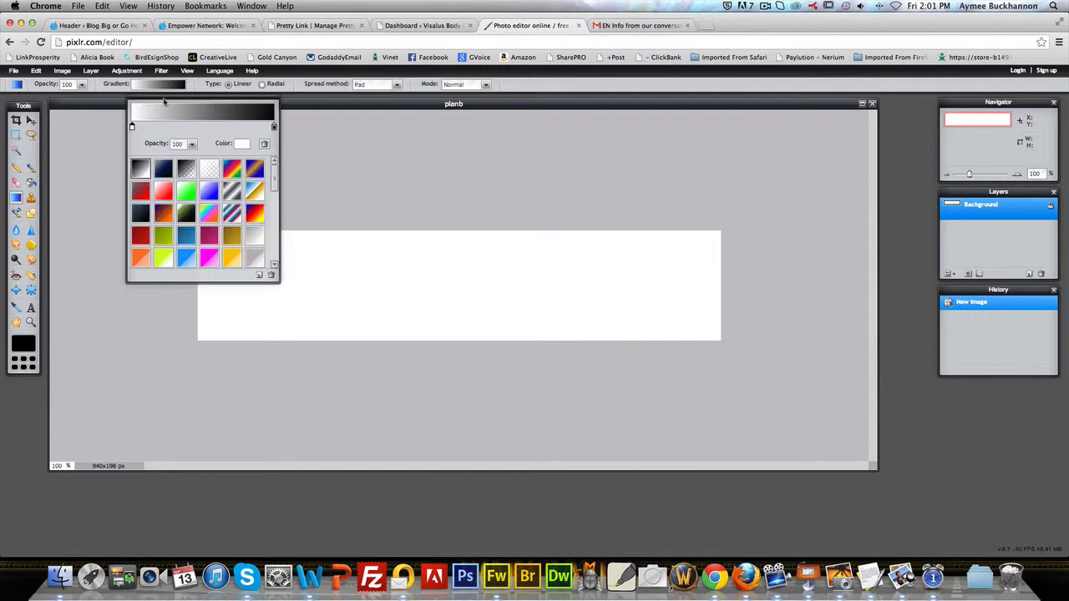
left_click(187, 237)
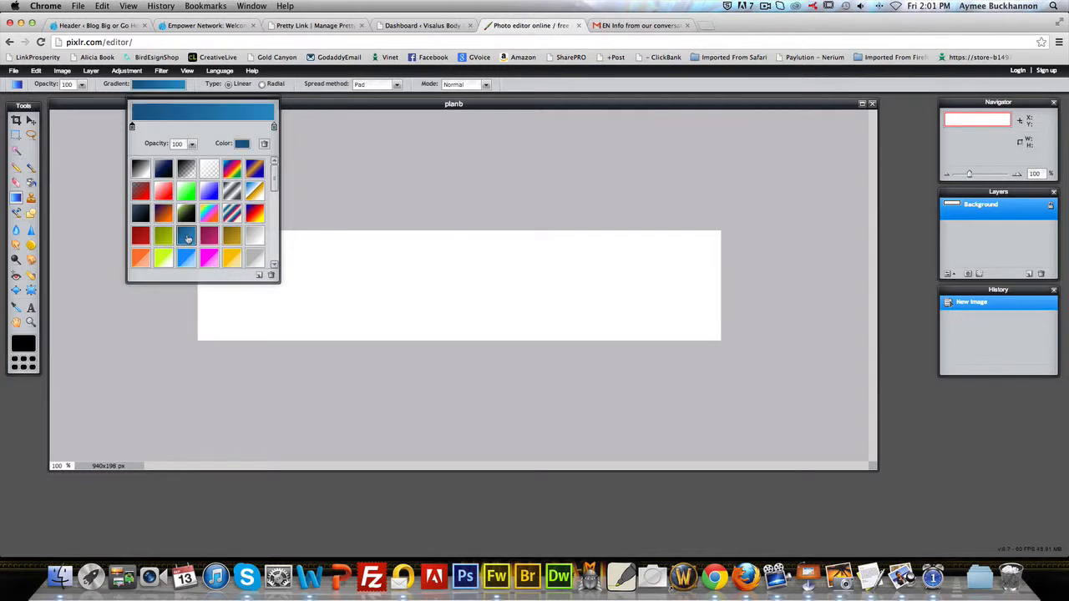
left_click(189, 260)
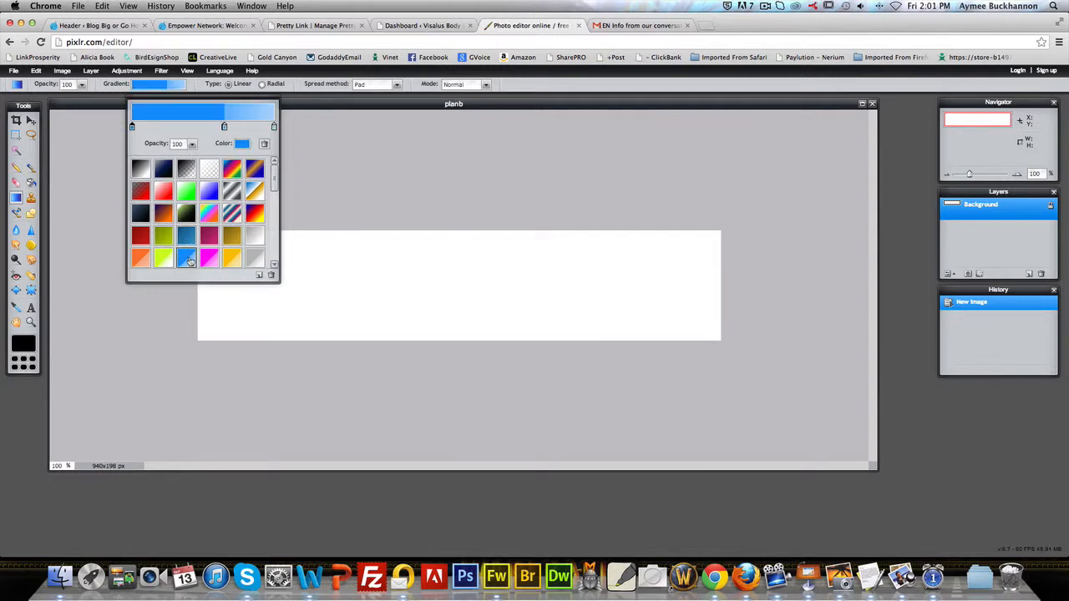
left_click(256, 238)
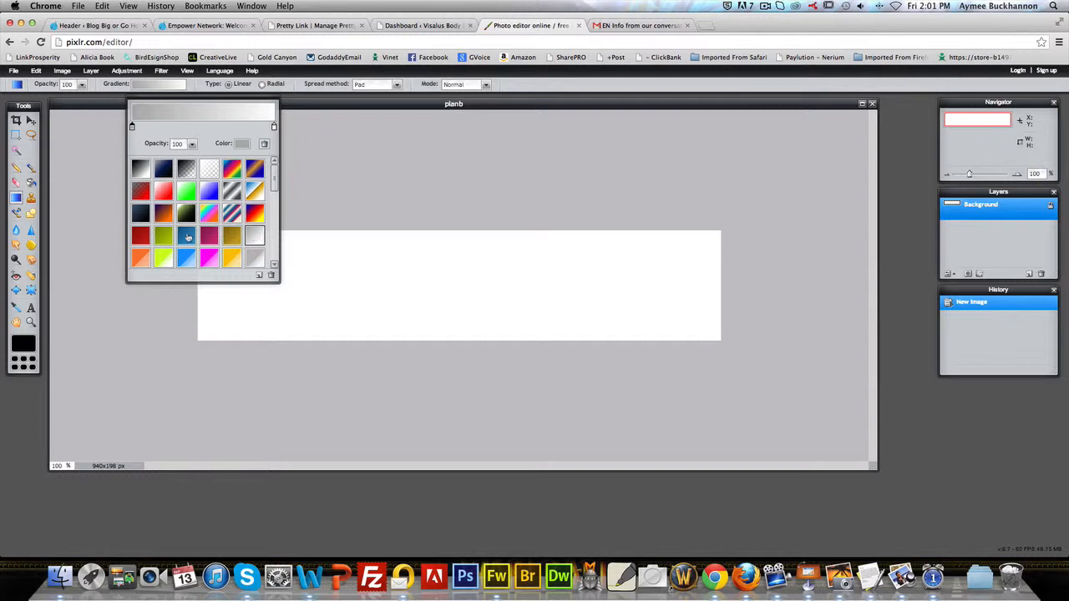
left_click(188, 238)
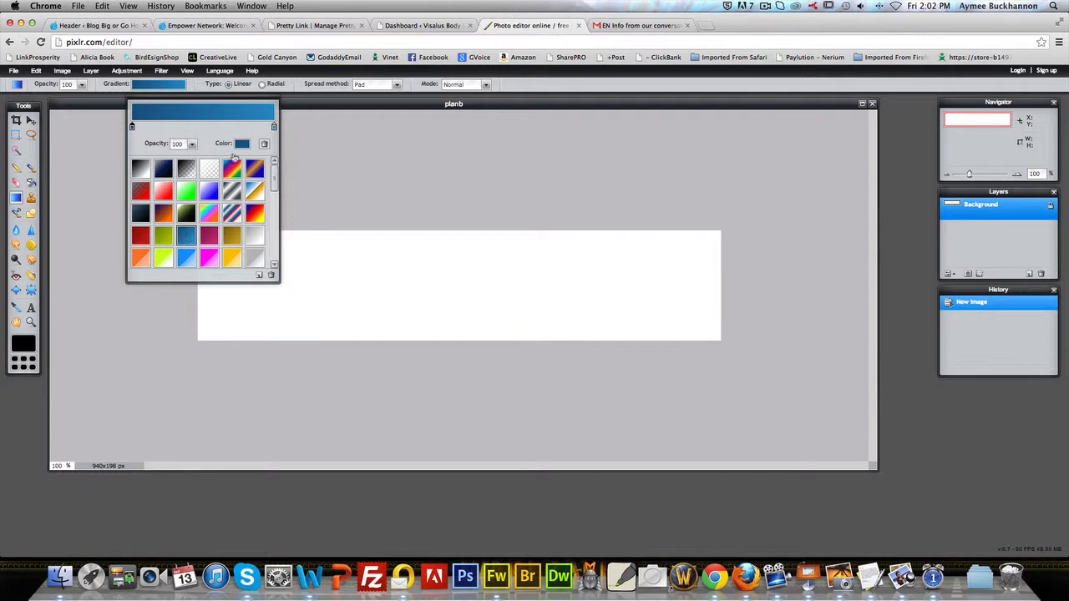
Step: Set the gradient's end colour to light blue #c1e4f5 and fill the canvas with it horizontally from the left edge to the right
left_click(274, 128)
left_click(243, 145)
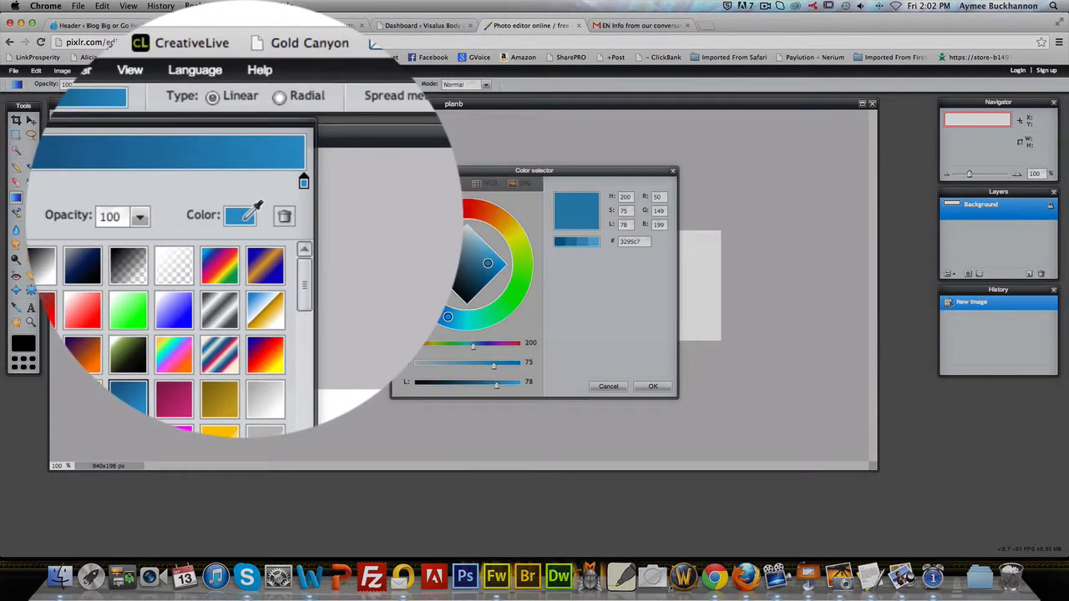
left_click(473, 235)
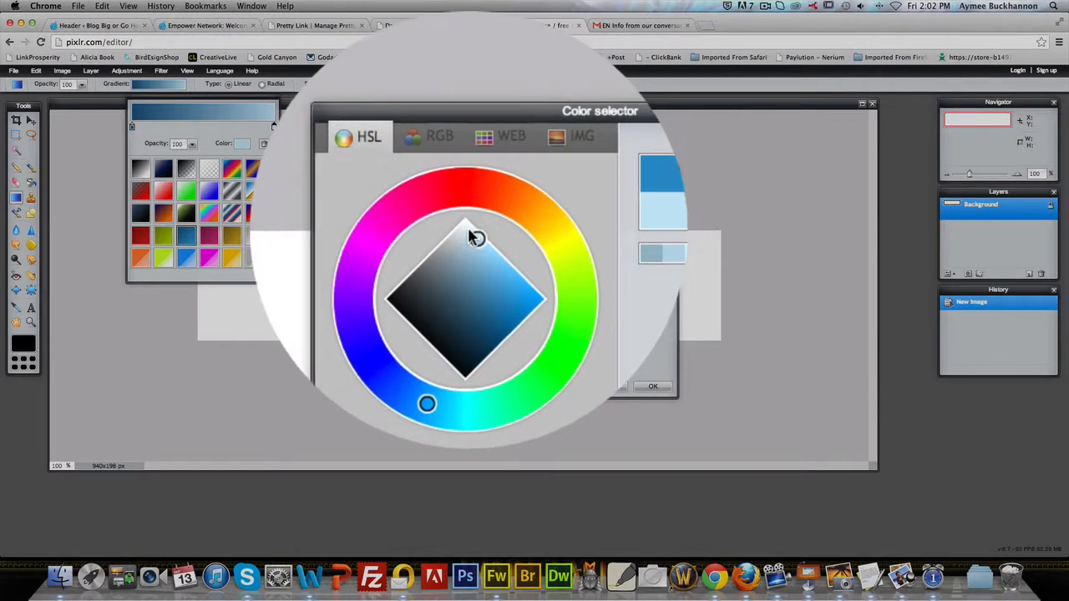
left_click(468, 227)
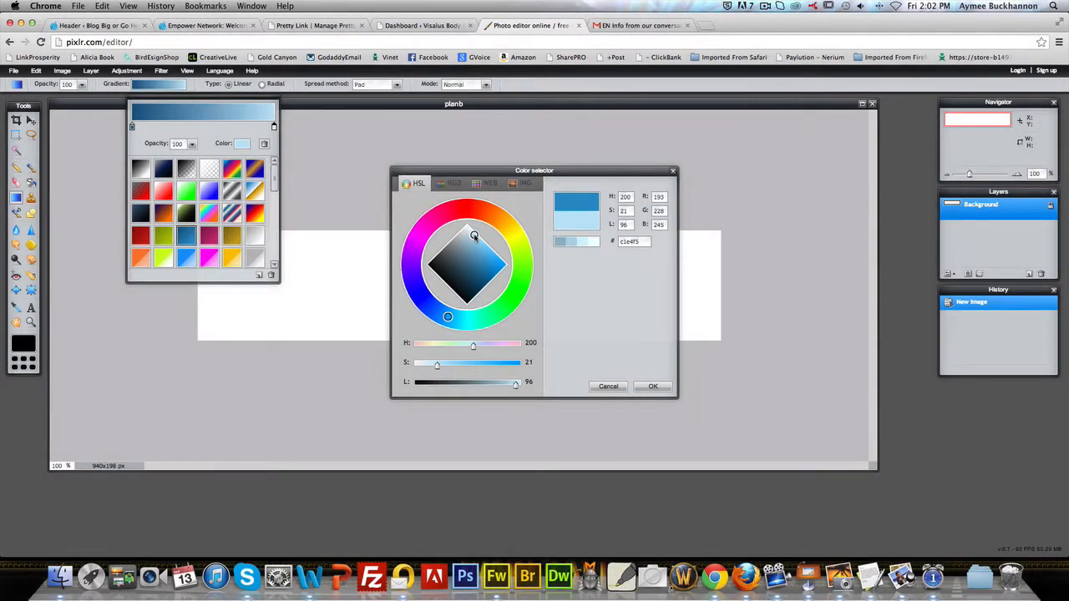
left_click(653, 386)
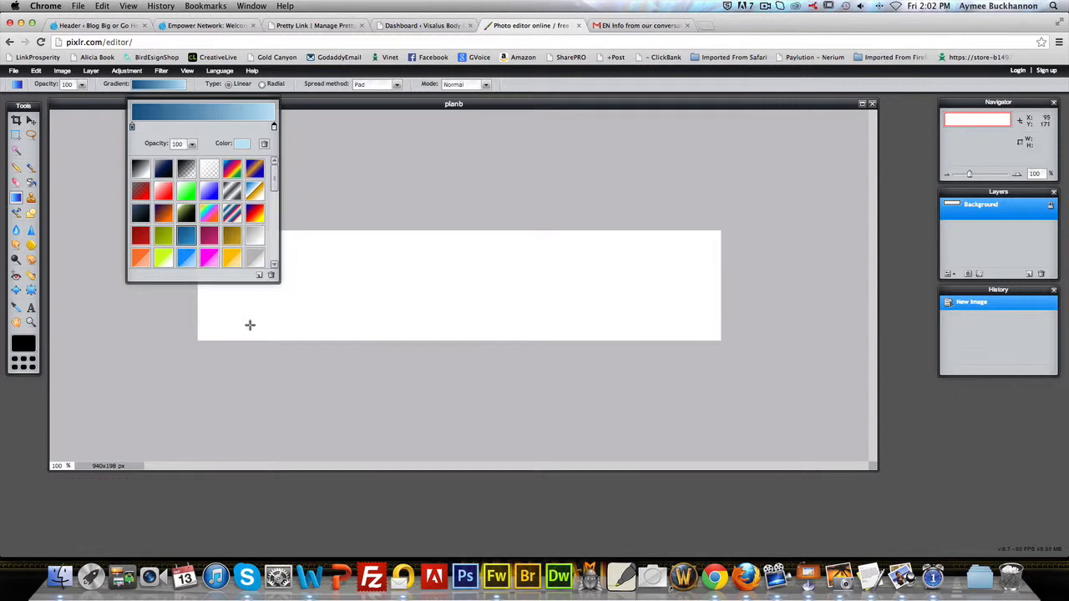
left_click(197, 299)
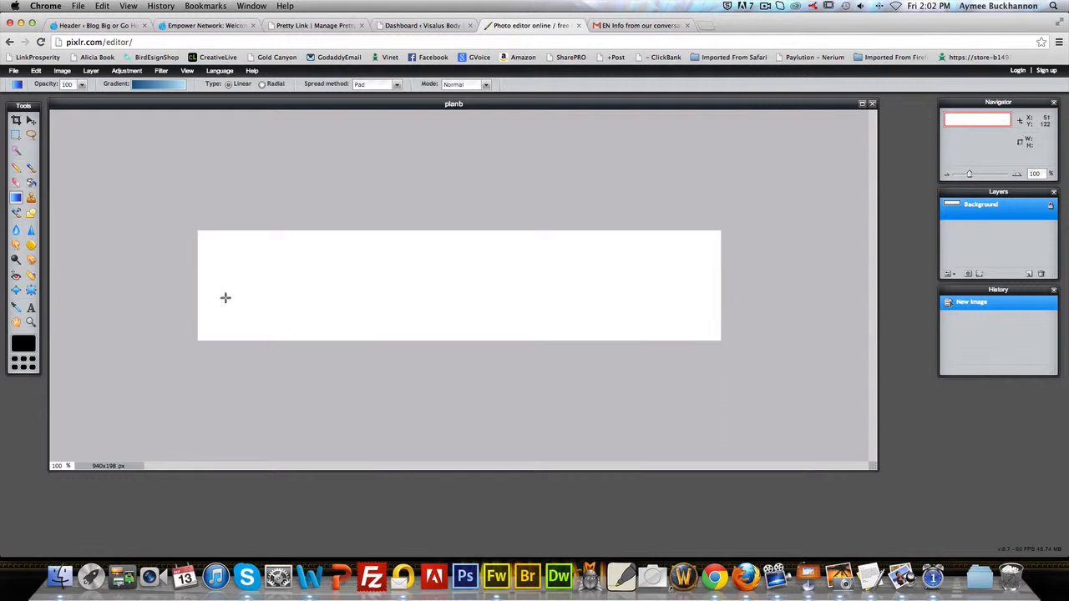
left_click_drag(199, 273, 722, 272)
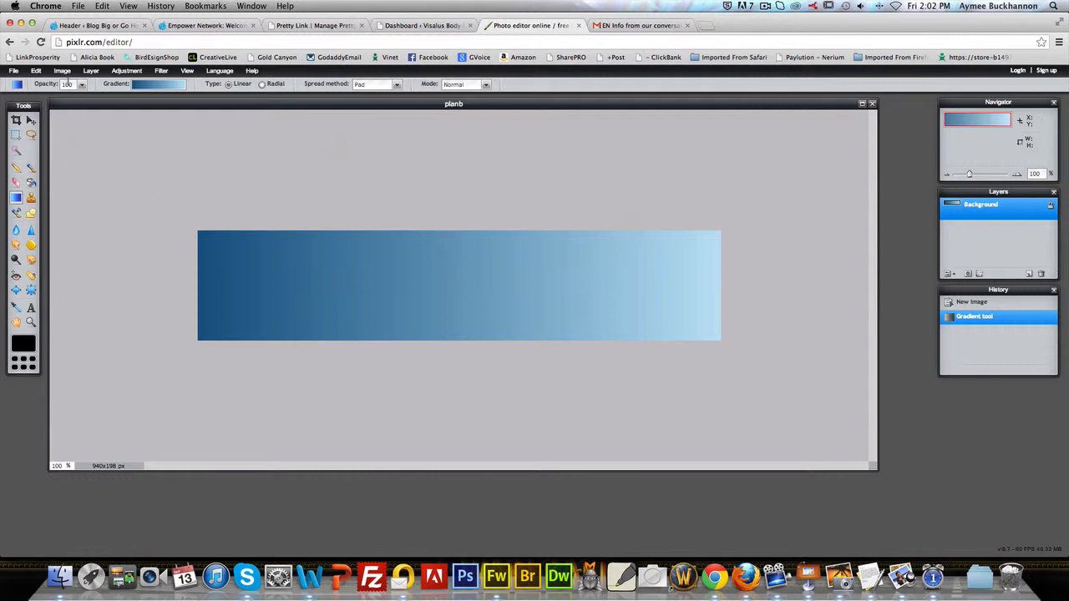
Step: Start opening an image as a layer and browse to the png folder inside Characters > Medium 2
left_click(63, 72)
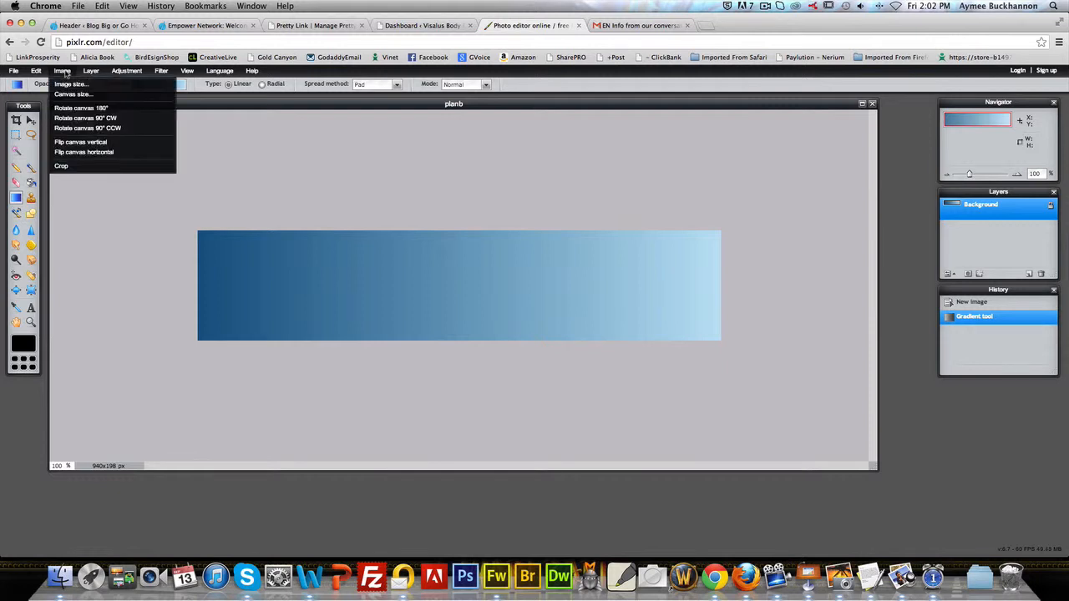
mouse_move(34, 74)
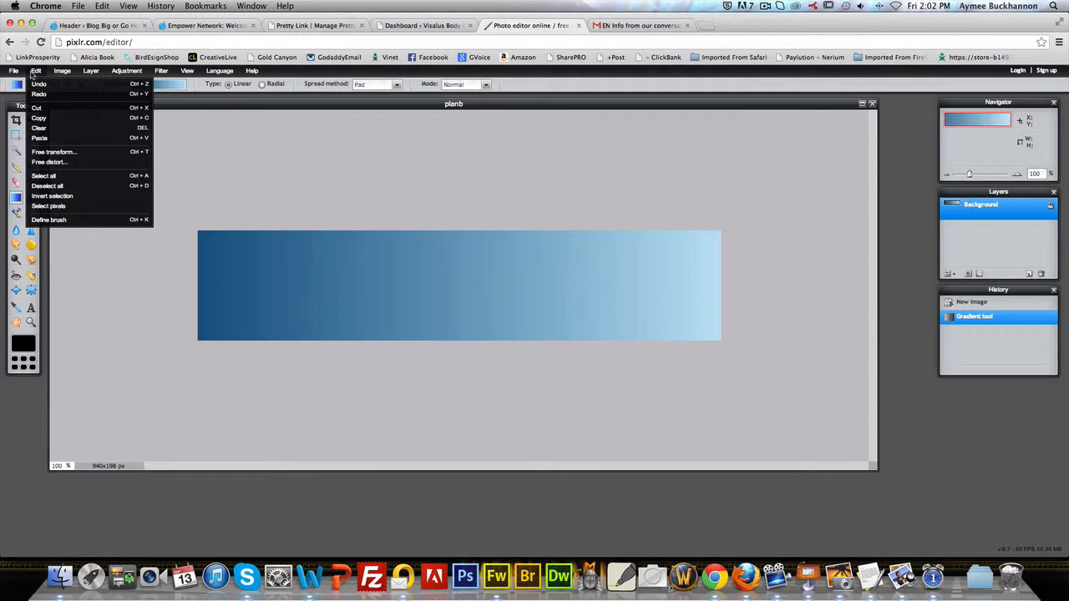
mouse_move(89, 74)
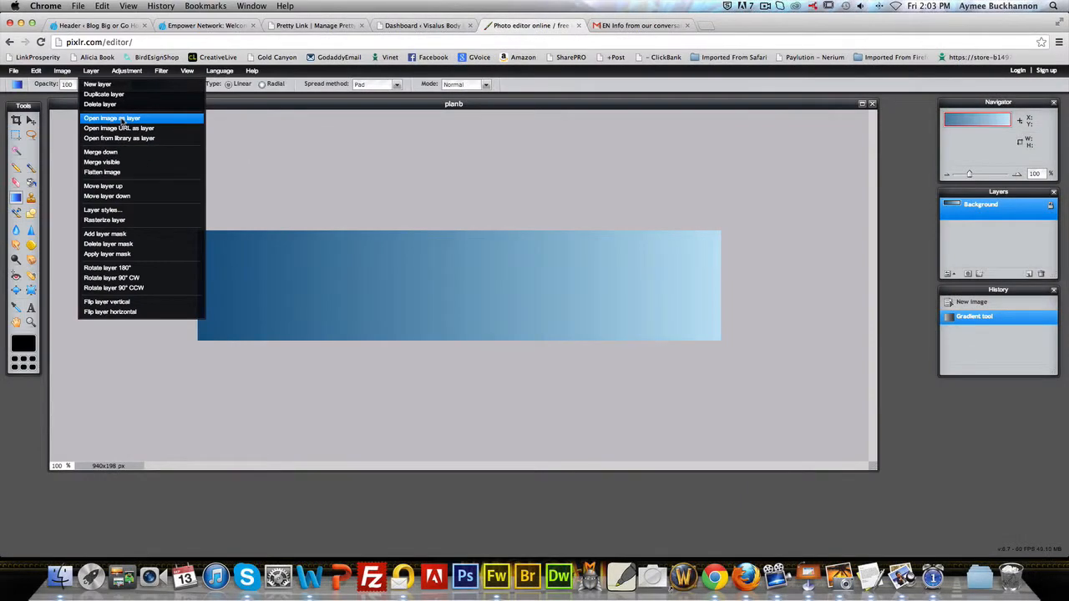
left_click(121, 120)
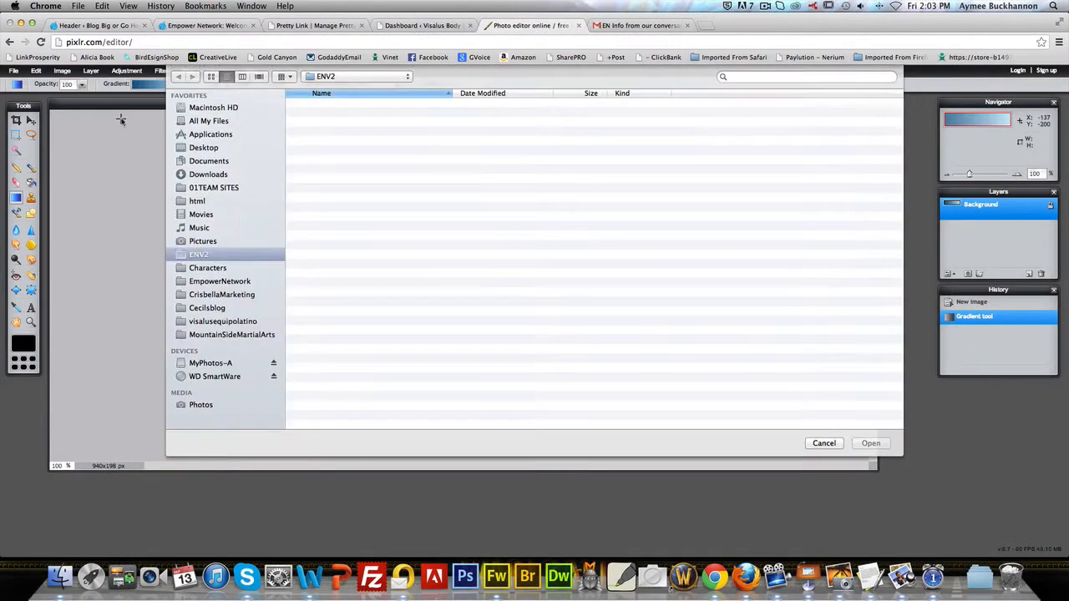
left_click(226, 268)
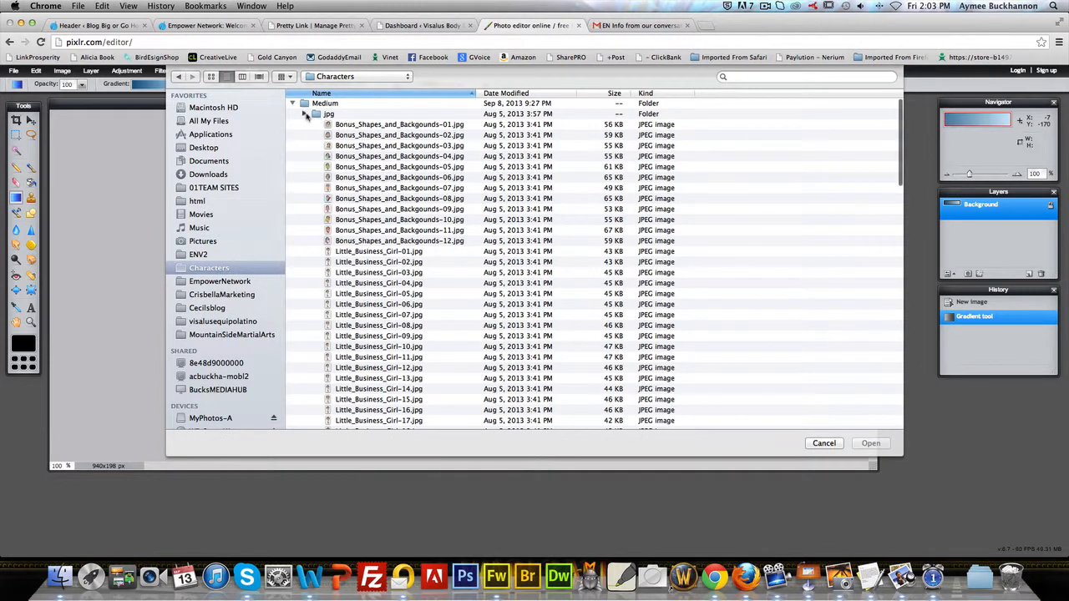
left_click(305, 114)
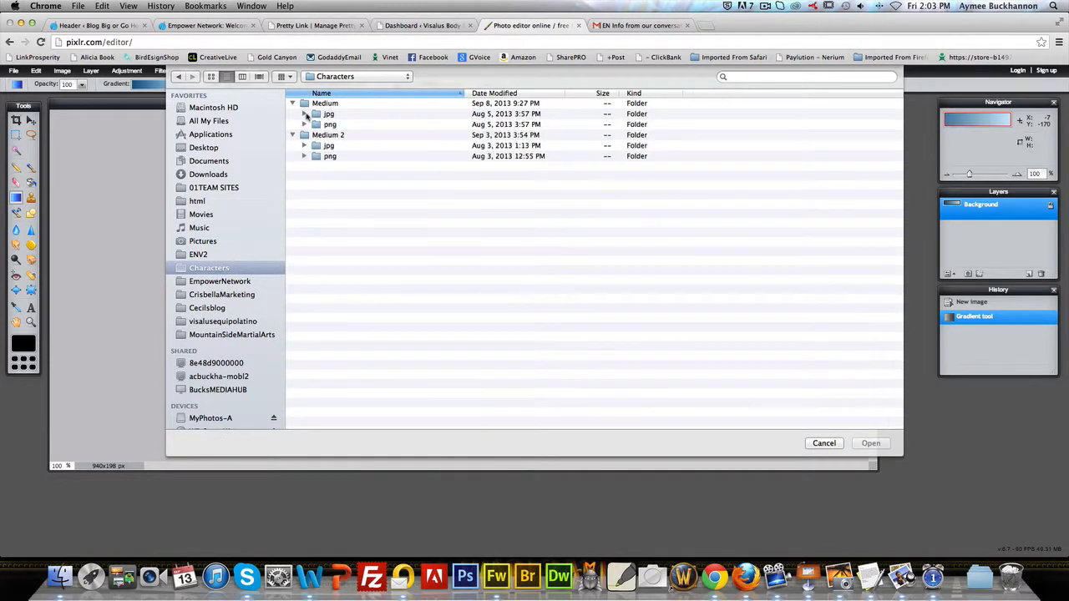
left_click(305, 157)
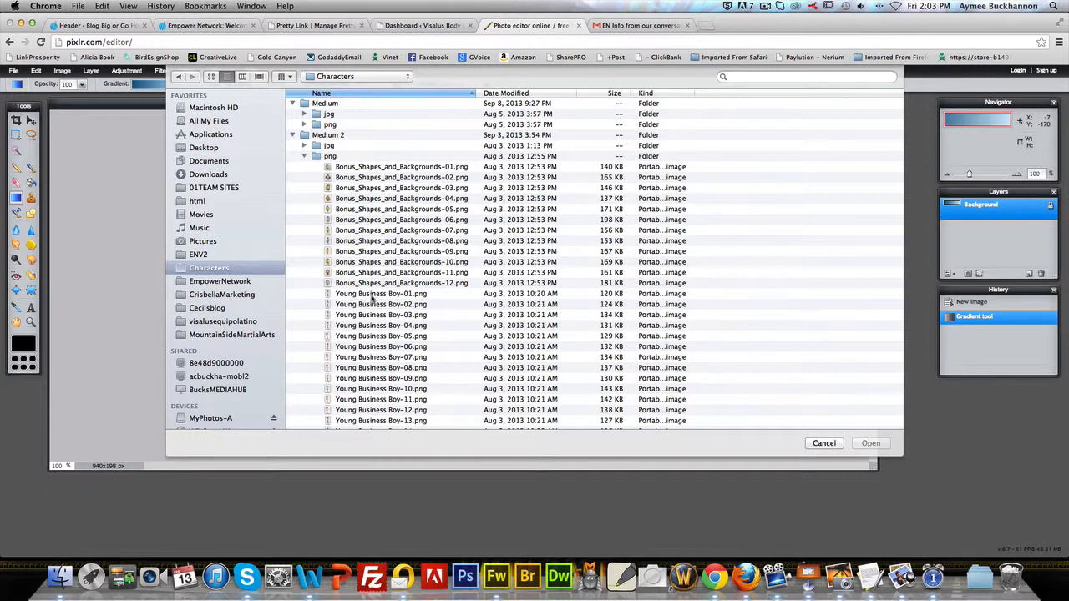
Step: Preview the Young Business Boy images in Cover Flow view and open Young Business Boy-08.png as a layer
left_click(371, 298)
left_click(260, 77)
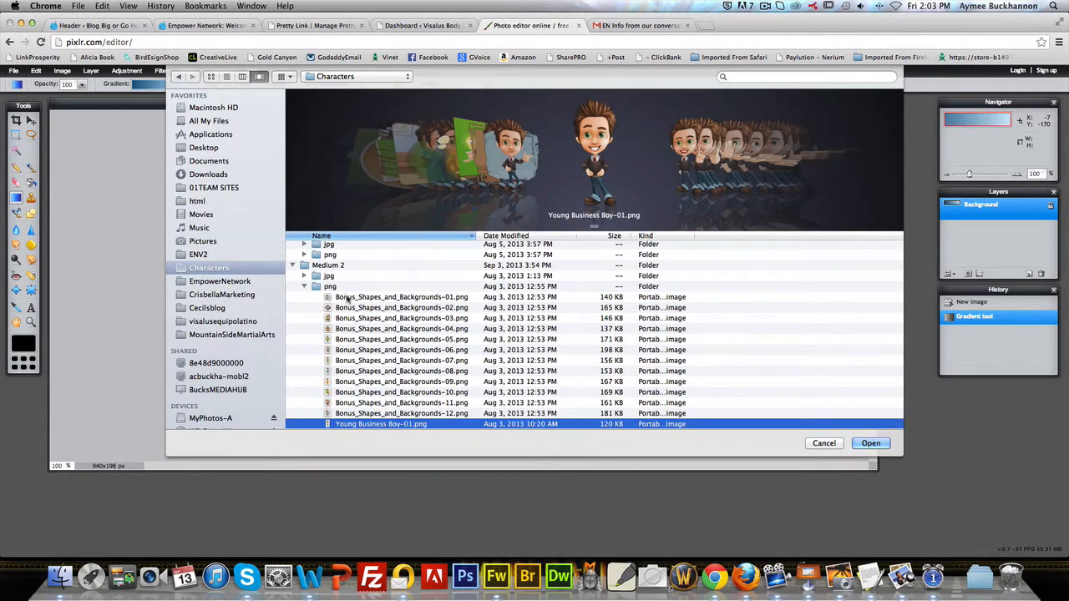
scroll(348, 299, "down", 3)
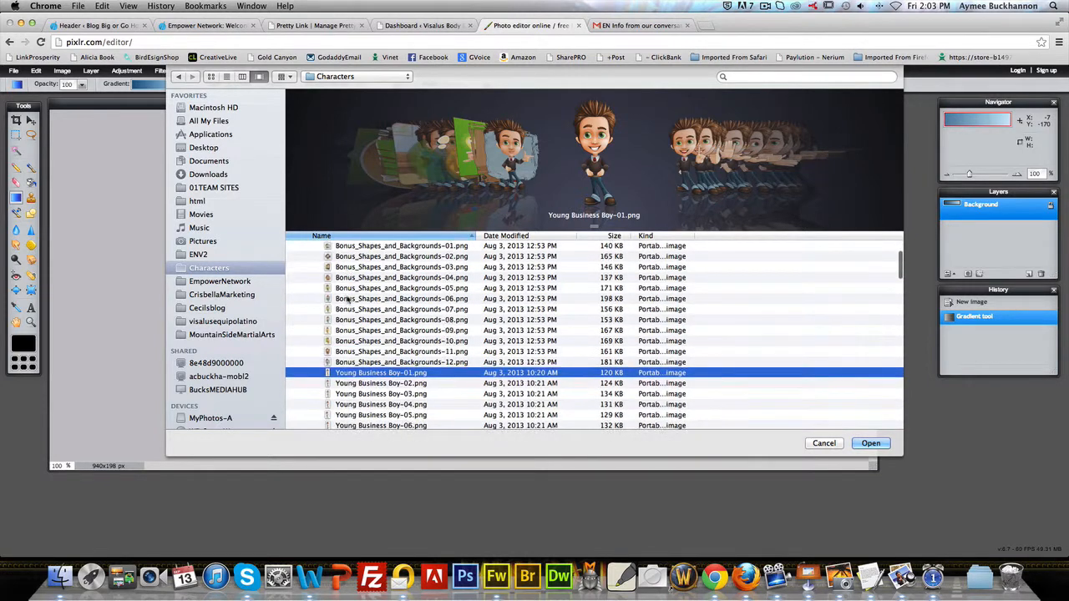
scroll(347, 299, "down", 3)
left_click(406, 336)
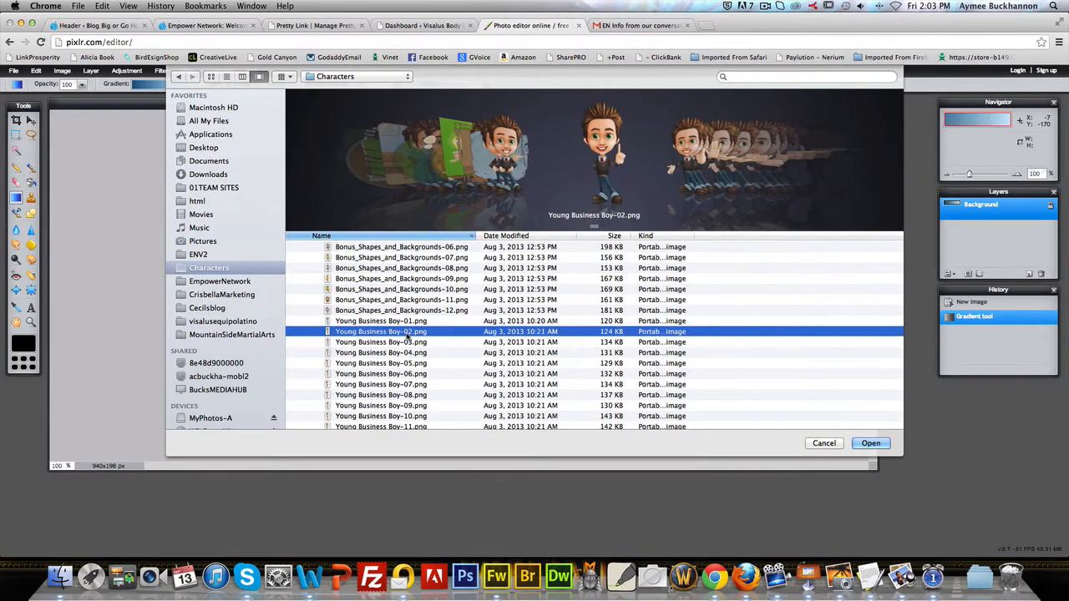
scroll(406, 335, "down", 2)
left_click(406, 336)
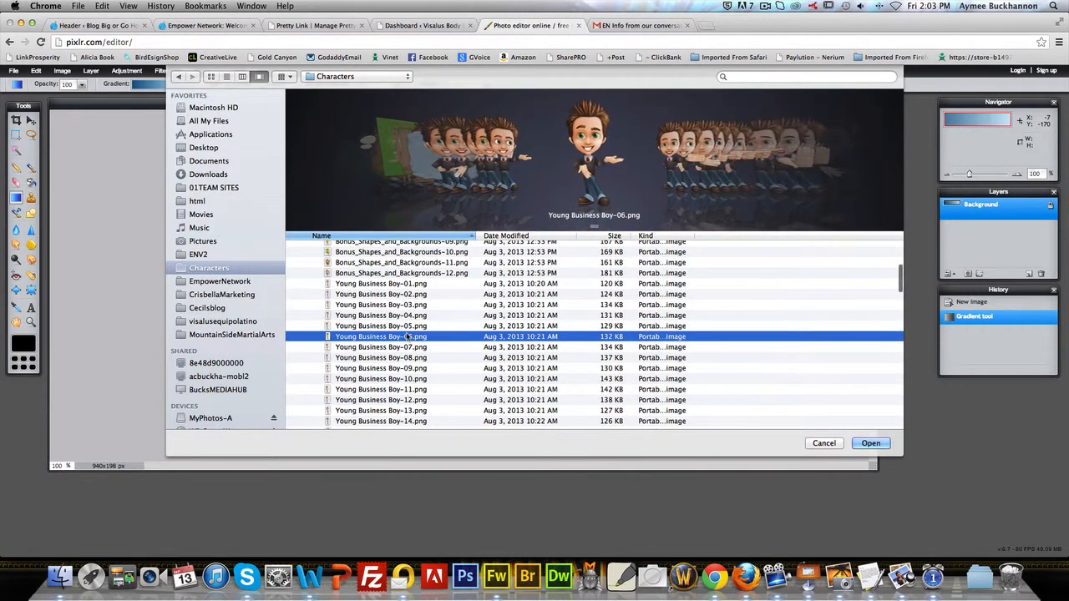
key("Down")
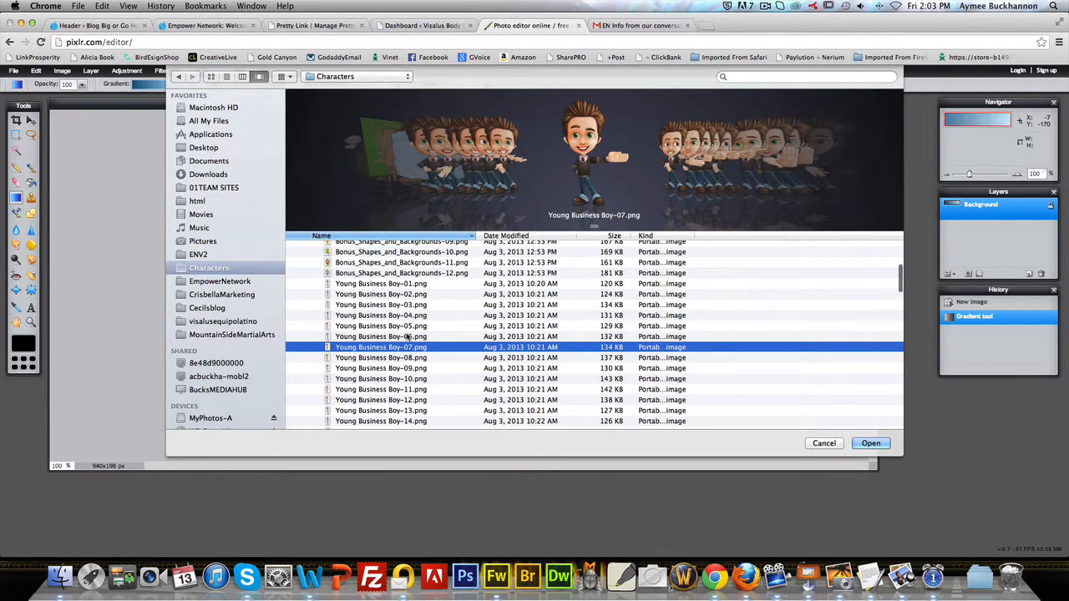
key("Down")
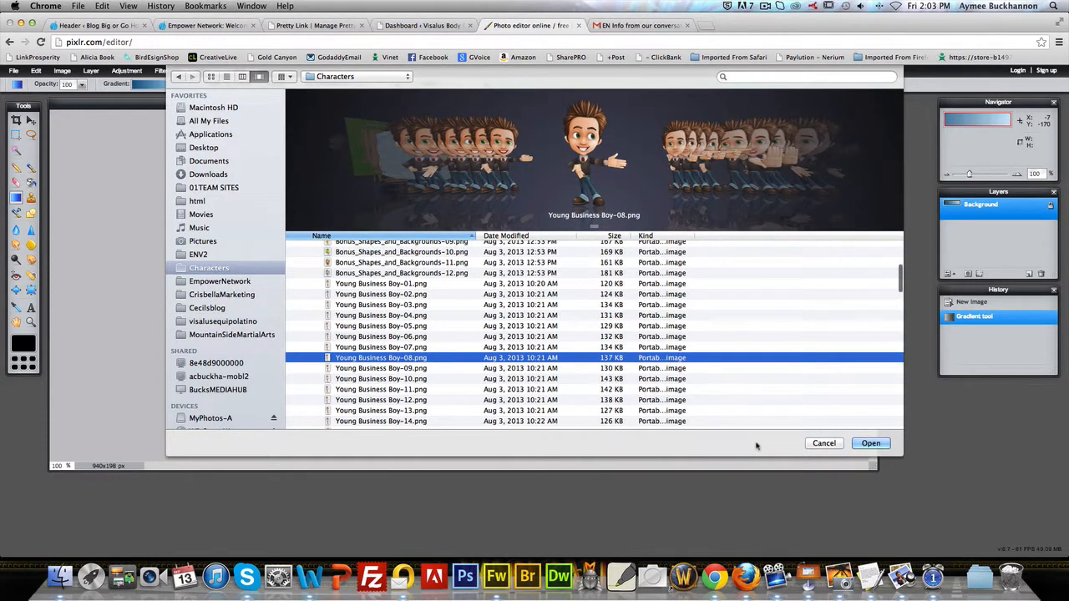
left_click(870, 444)
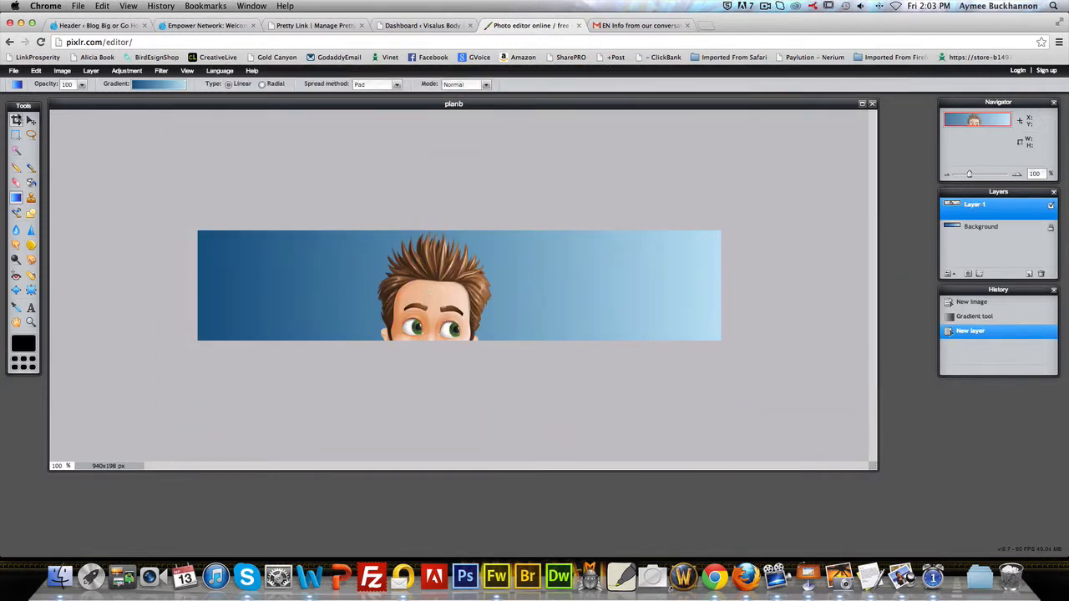
Step: Move the character layer to the left end of the banner so his face and pointing hand are in view
left_click(31, 121)
left_click_drag(427, 289, 385, 287)
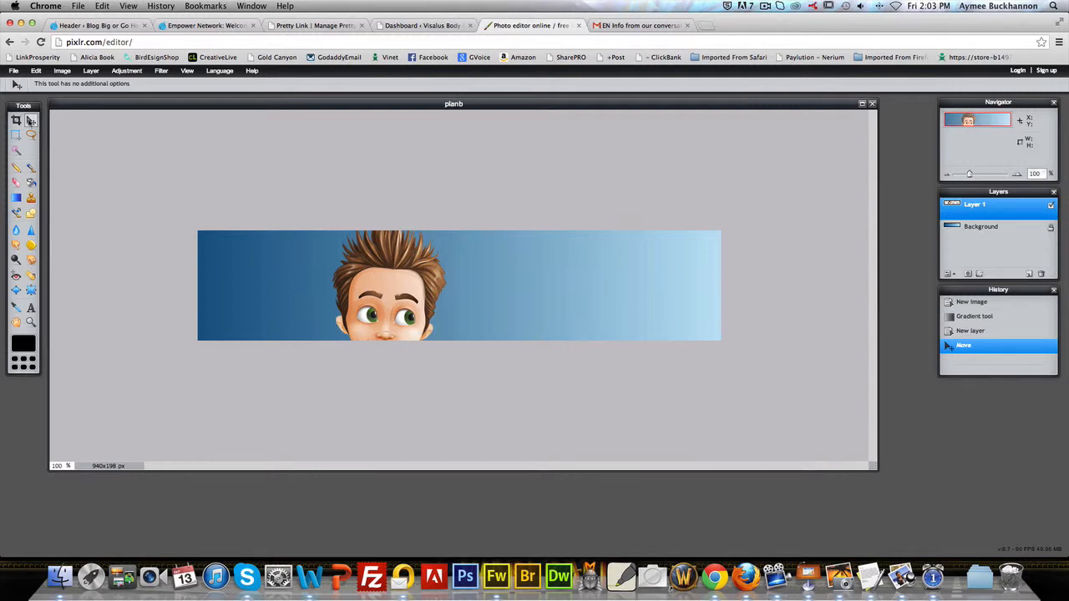
left_click_drag(342, 258, 259, 221)
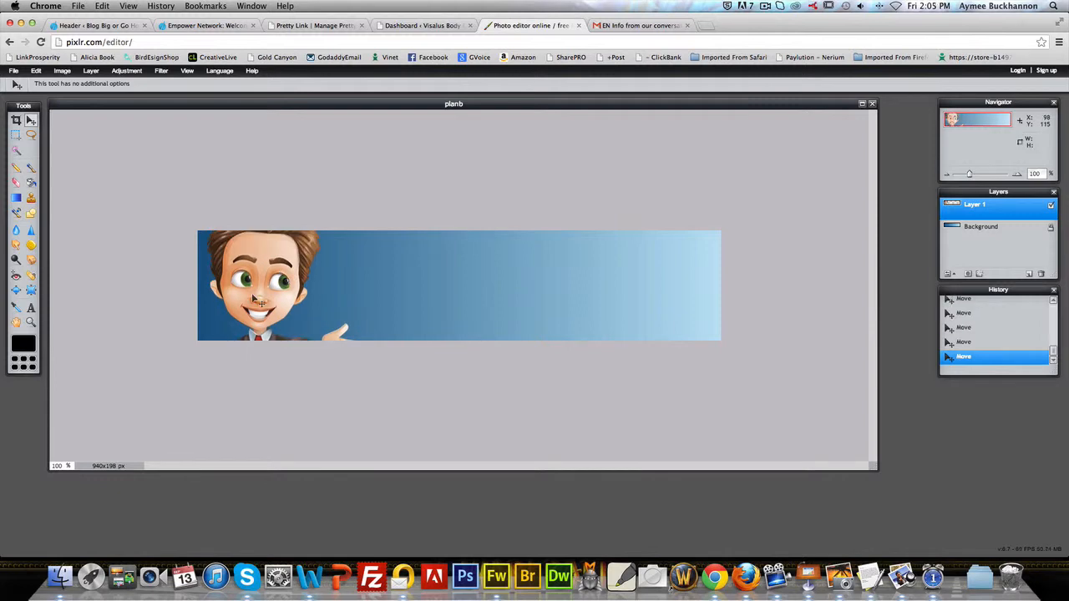
left_click_drag(253, 296, 255, 277)
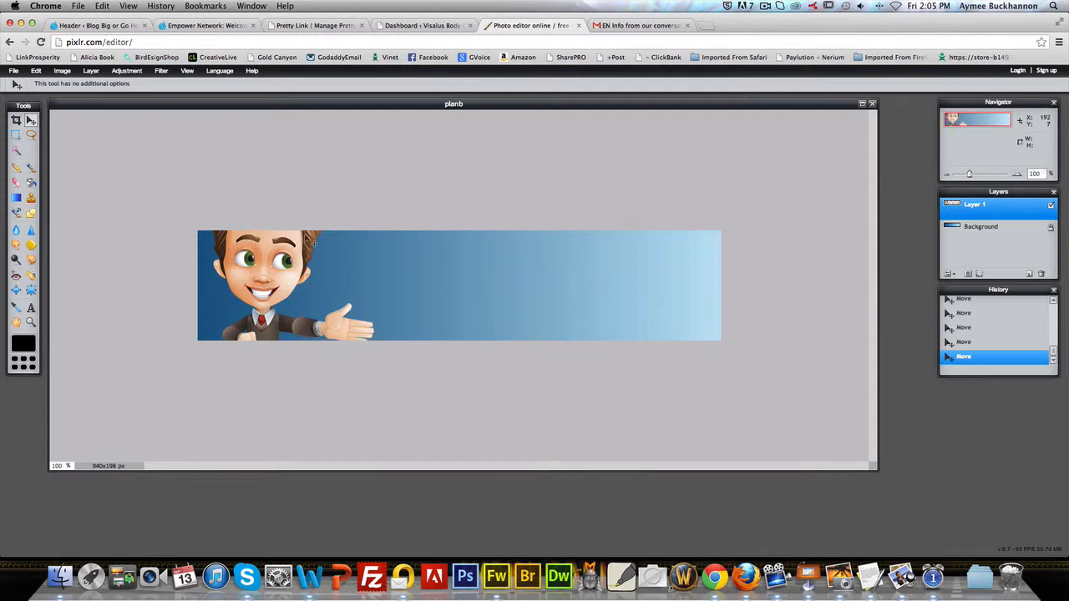
Step: Free-transform the character to fit the banner's height near its left edge, keeping head and shoes inside the canvas, and apply the changes
left_click(36, 71)
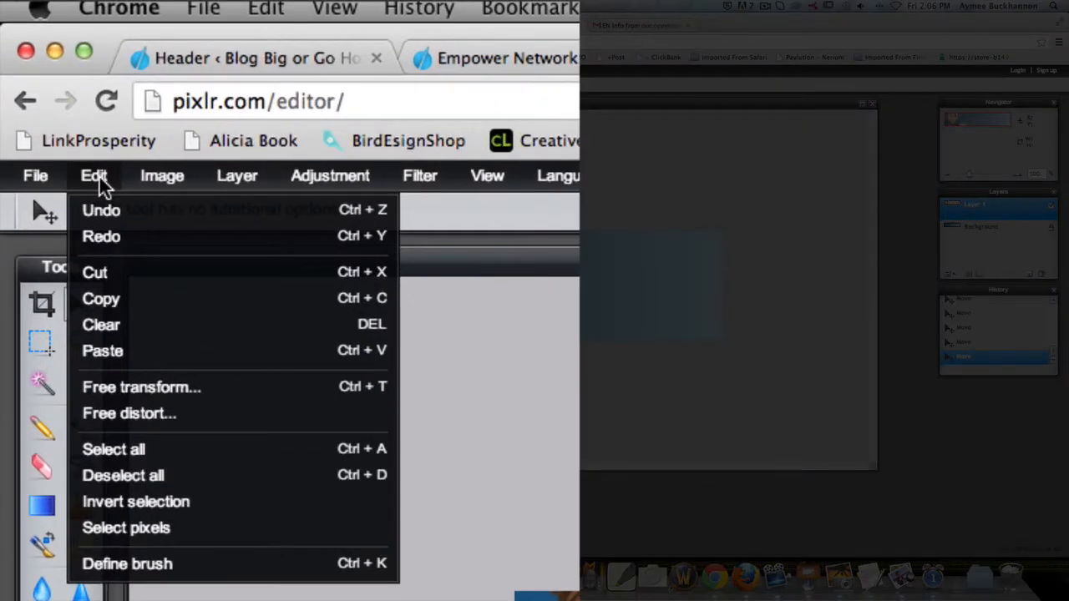
left_click(181, 389)
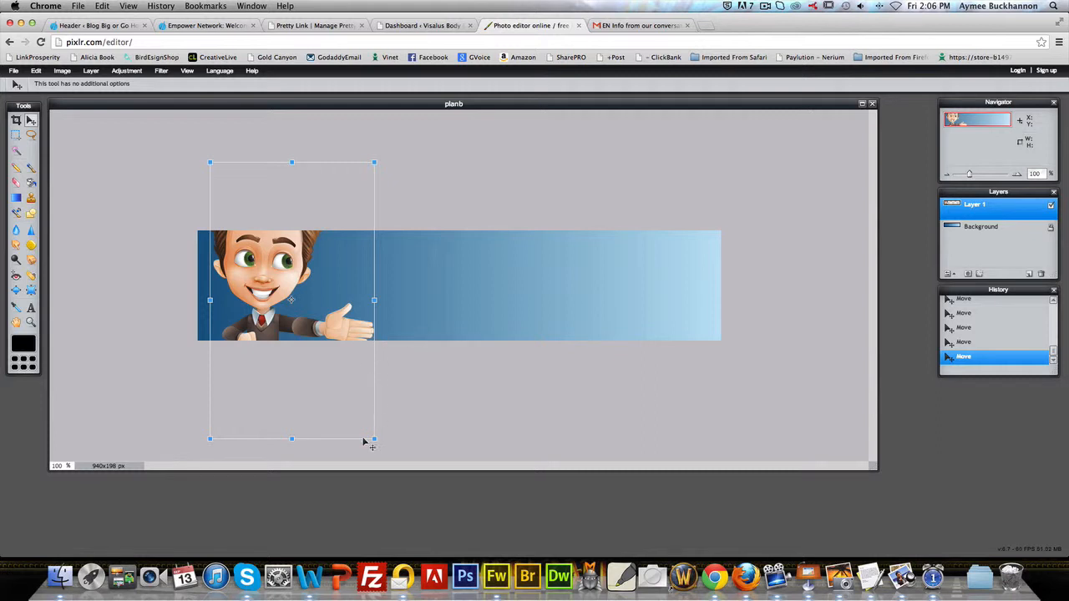
left_click_drag(374, 438, 344, 372)
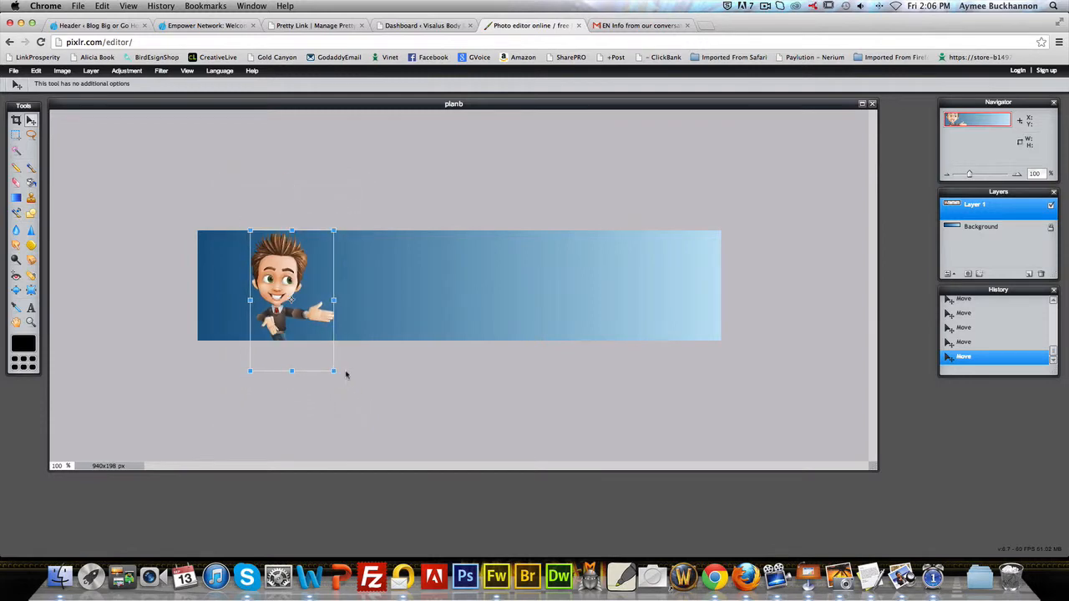
left_click_drag(279, 269, 240, 242)
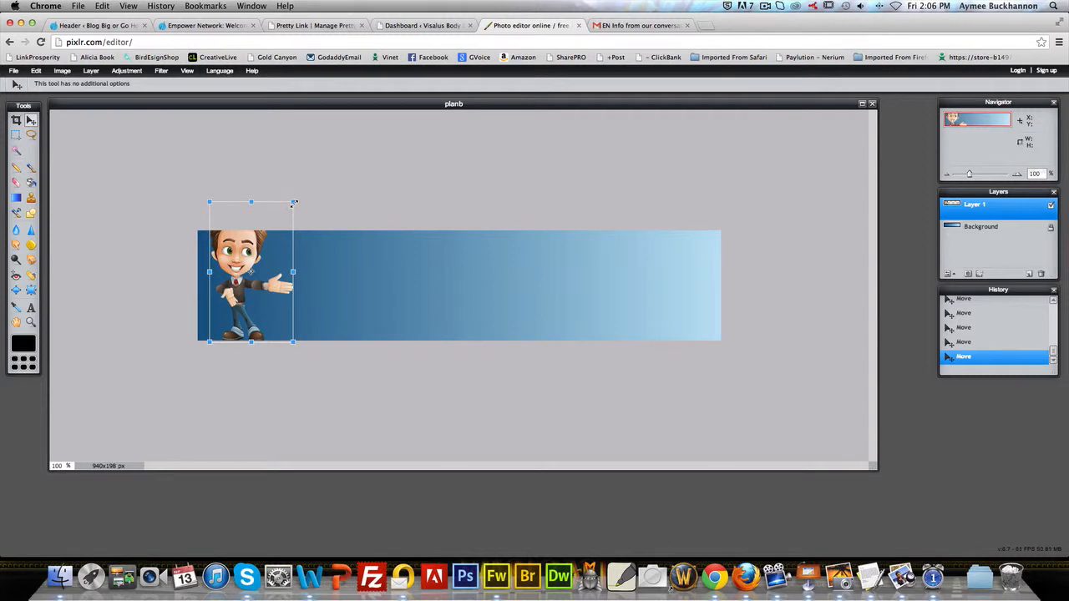
left_click_drag(294, 203, 288, 209)
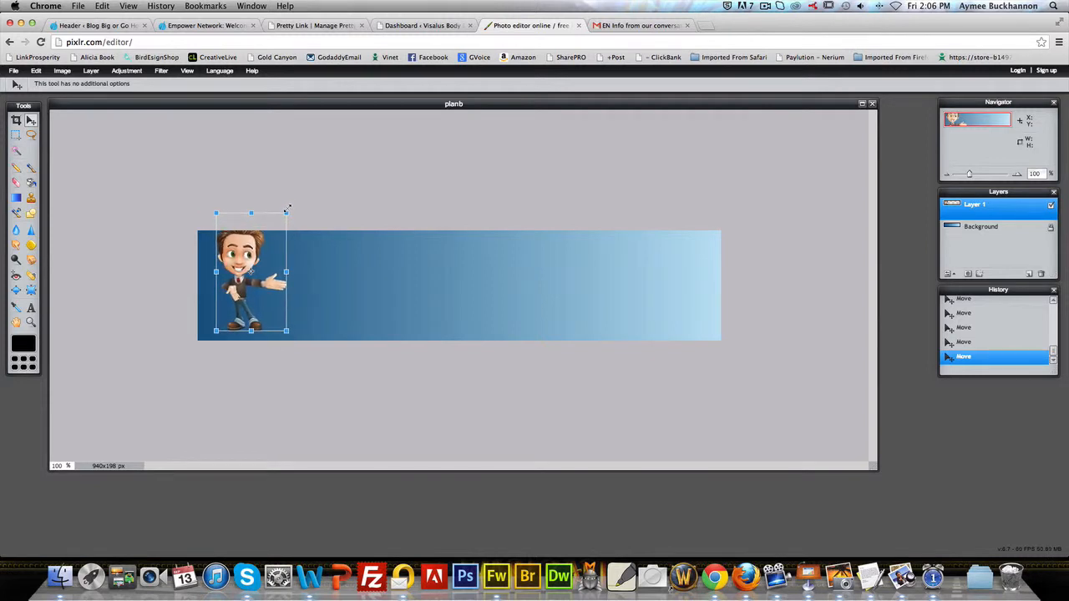
left_click_drag(239, 250, 240, 263)
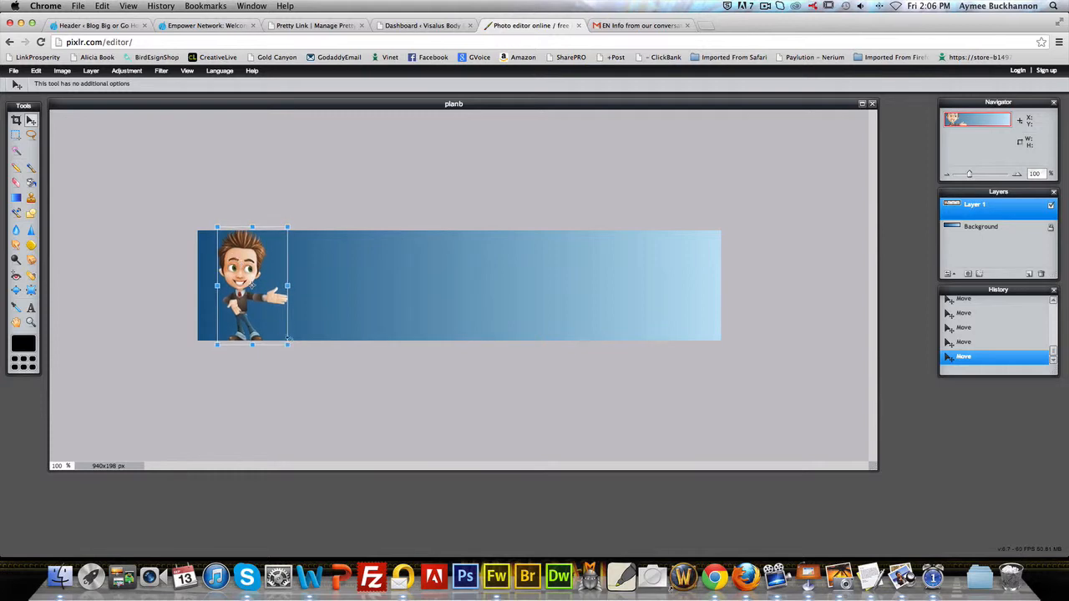
left_click_drag(289, 346, 290, 343)
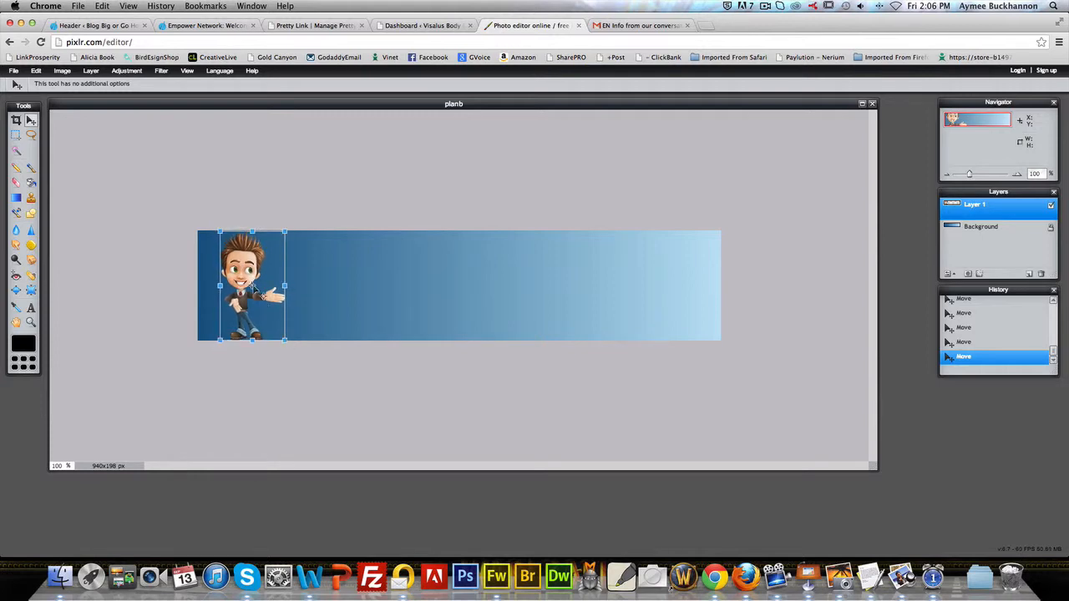
left_click_drag(247, 278, 248, 276)
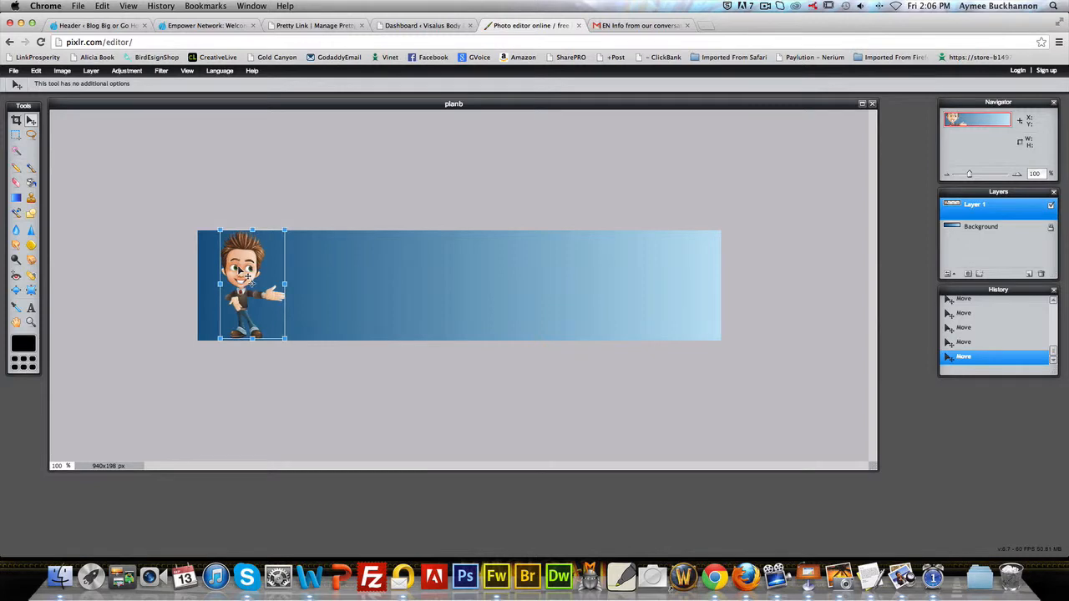
left_click(176, 215)
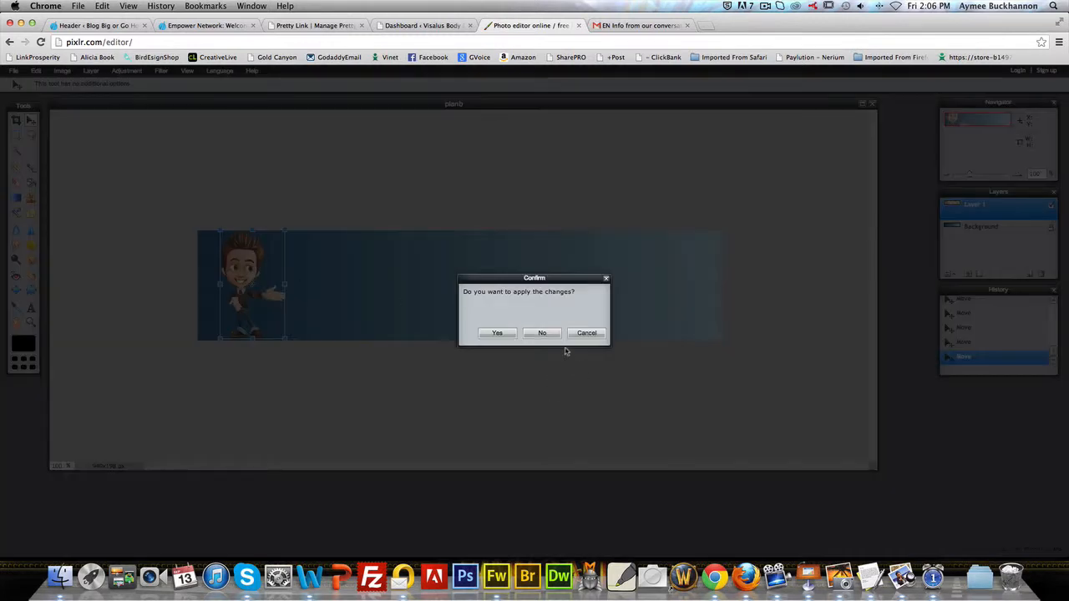
left_click(496, 333)
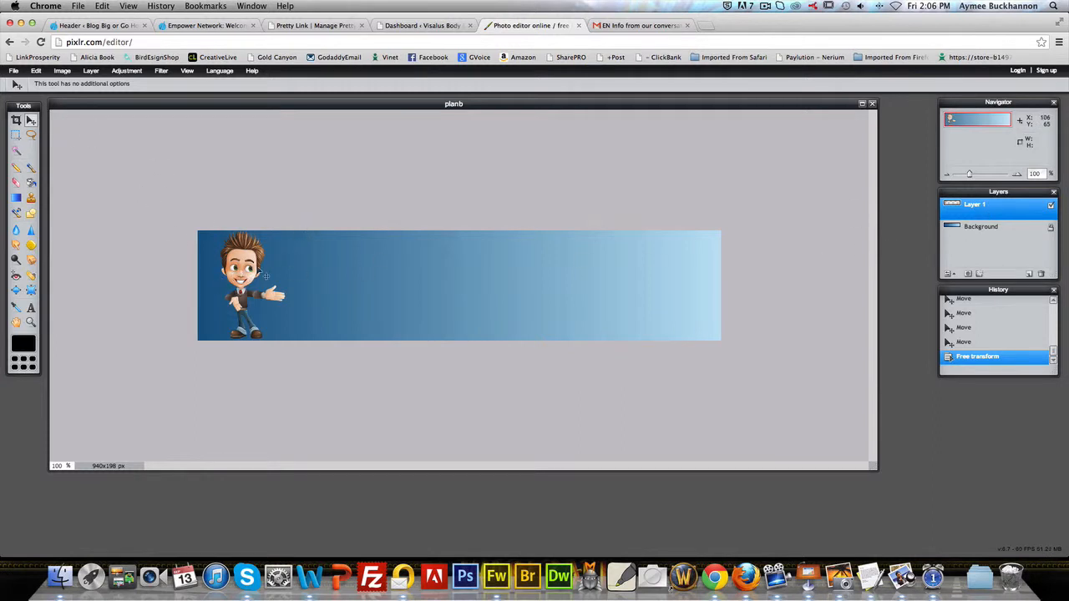
Step: Select the character's layer and shift him slightly to the right on the banner
left_click(987, 229)
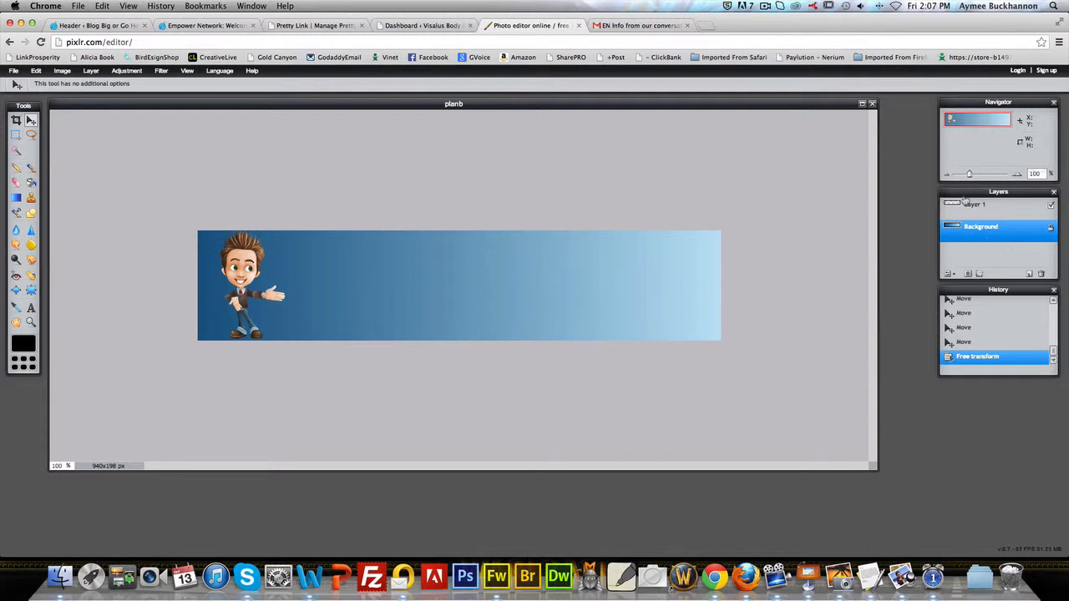
left_click(969, 204)
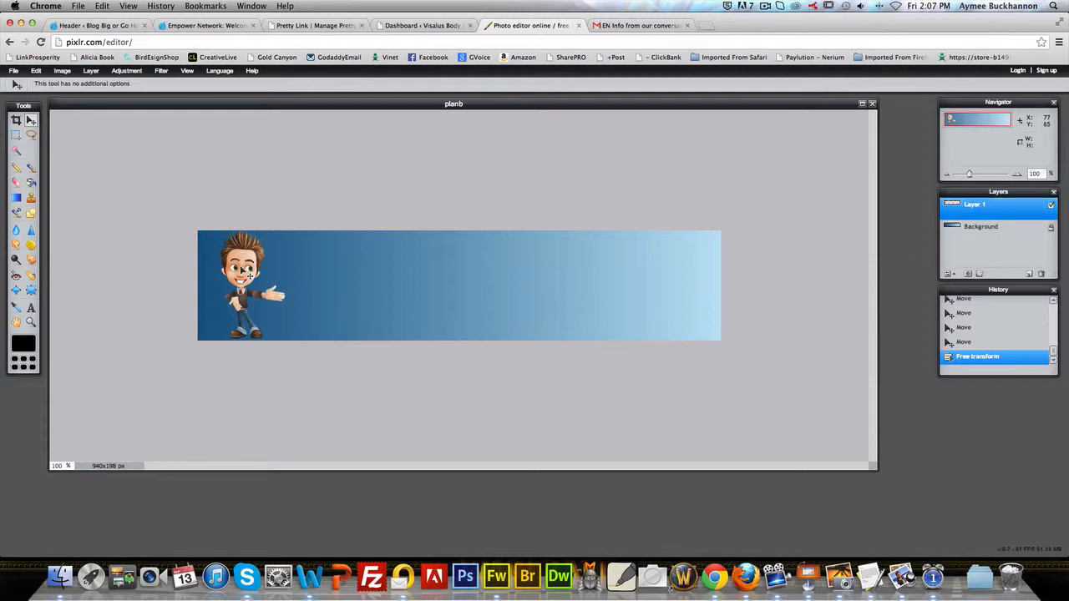
left_click_drag(246, 273, 255, 273)
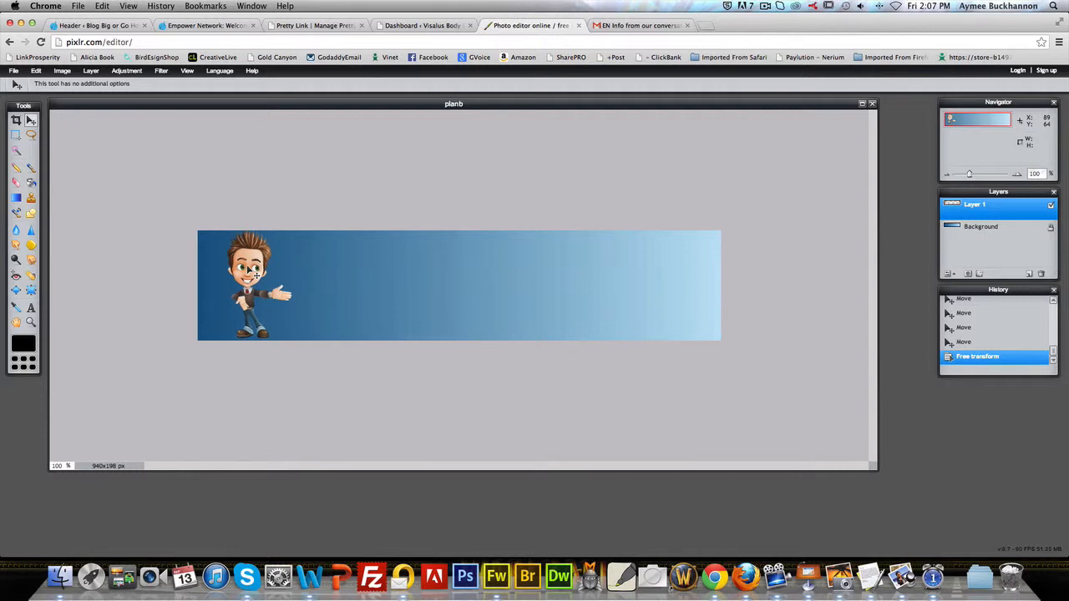
Step: Above the Background layer, add a text layer reading "Plan B Developer" to the right of the character's pointing hand
left_click(987, 229)
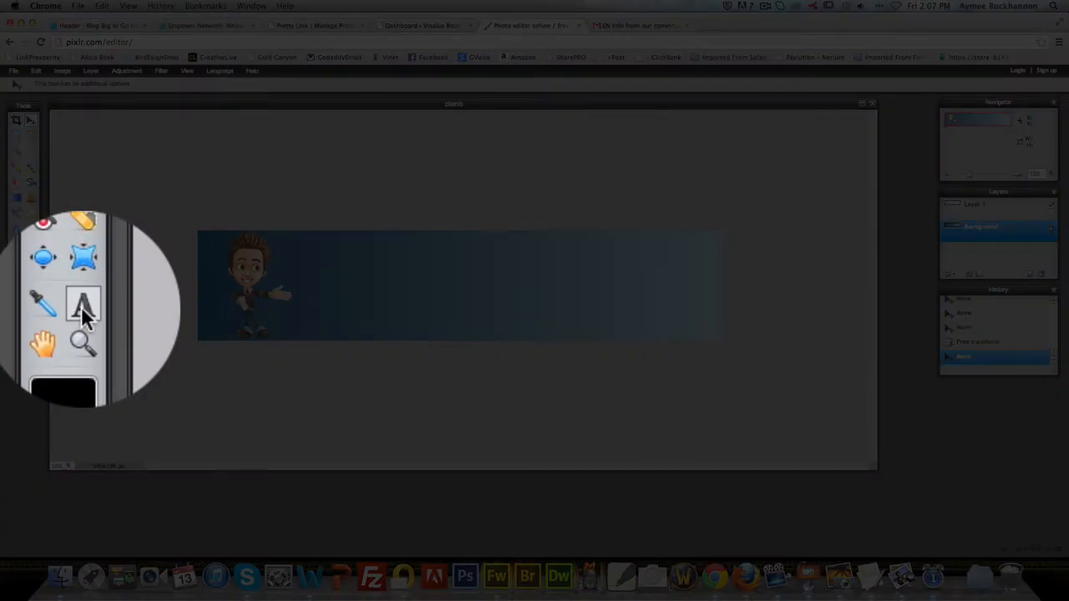
left_click(31, 307)
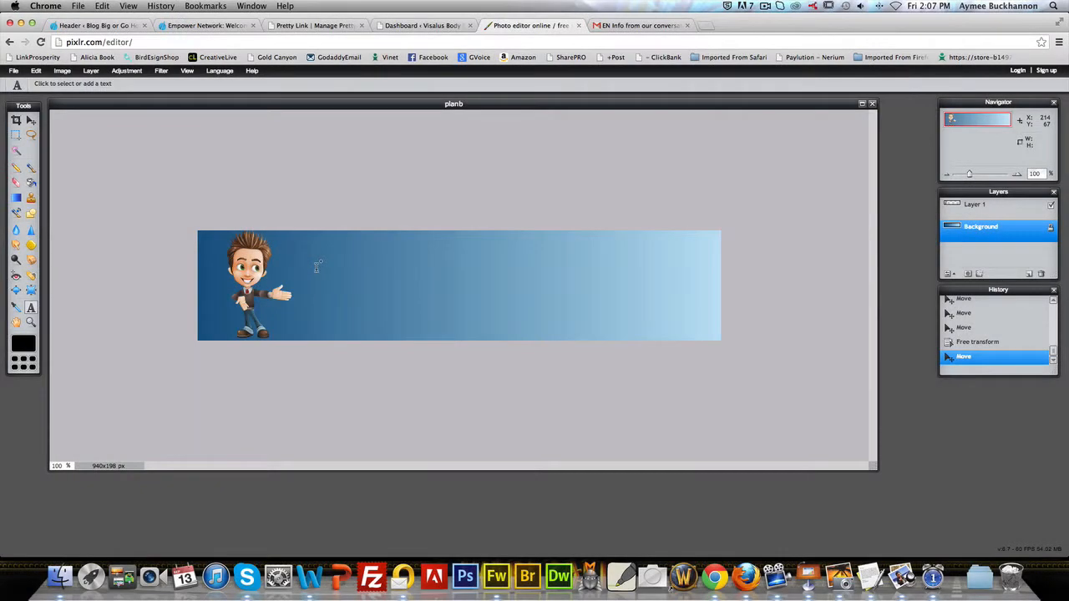
left_click(317, 266)
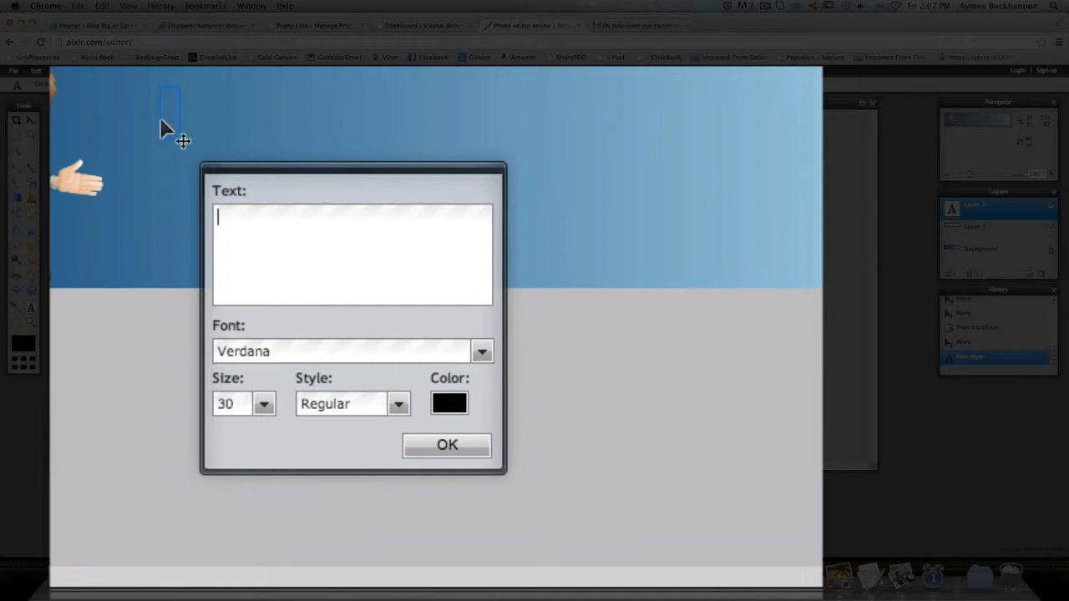
type("PLan")
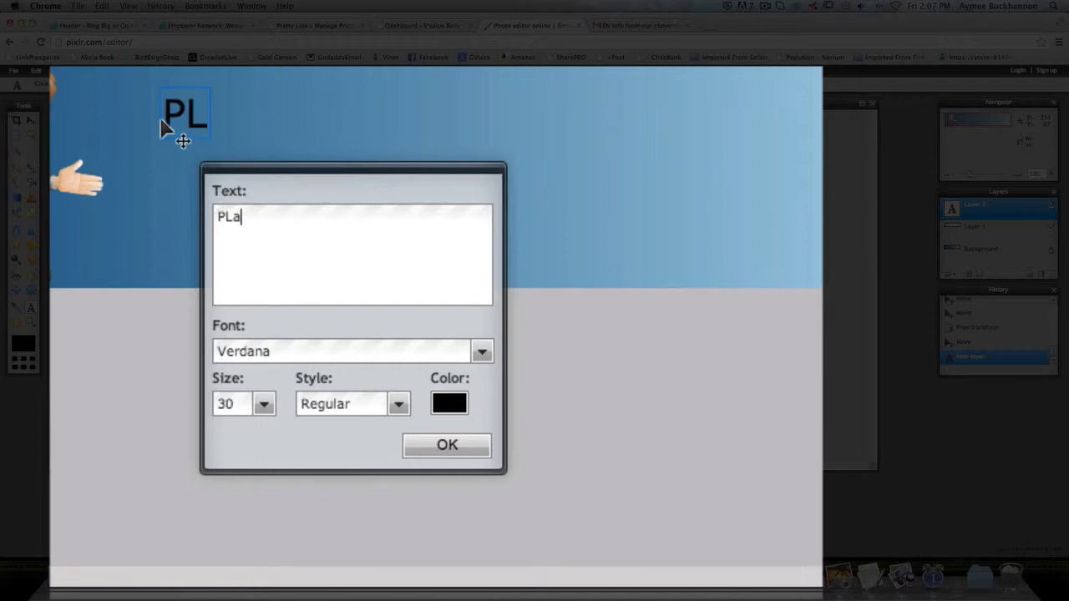
key("BackSpace")
key("BackSpace")
key("BackSpace")
key("BackSpace")
type("lan B ")
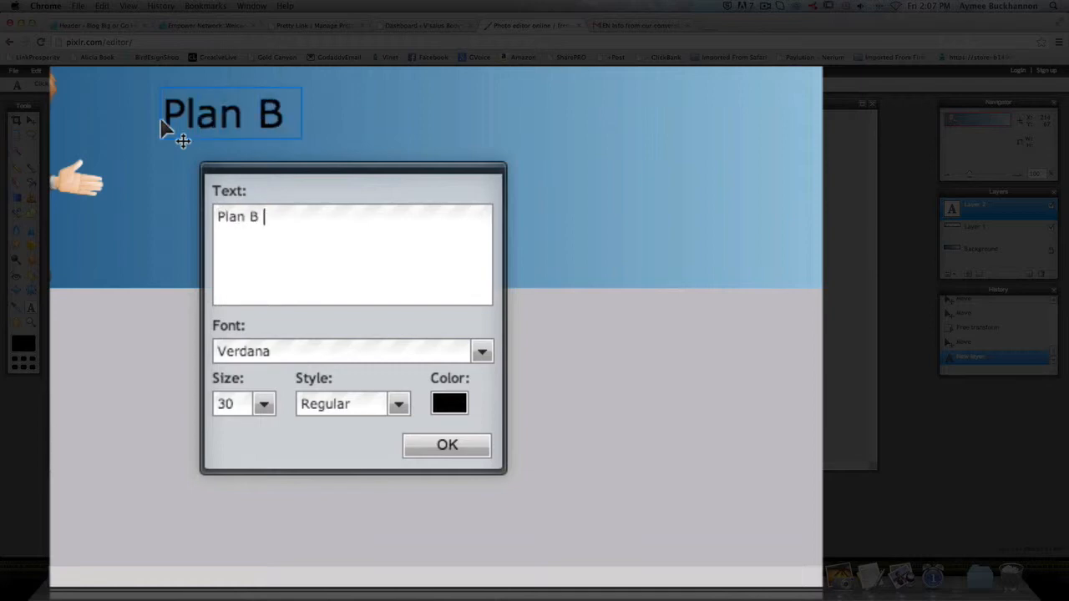
type("Developer")
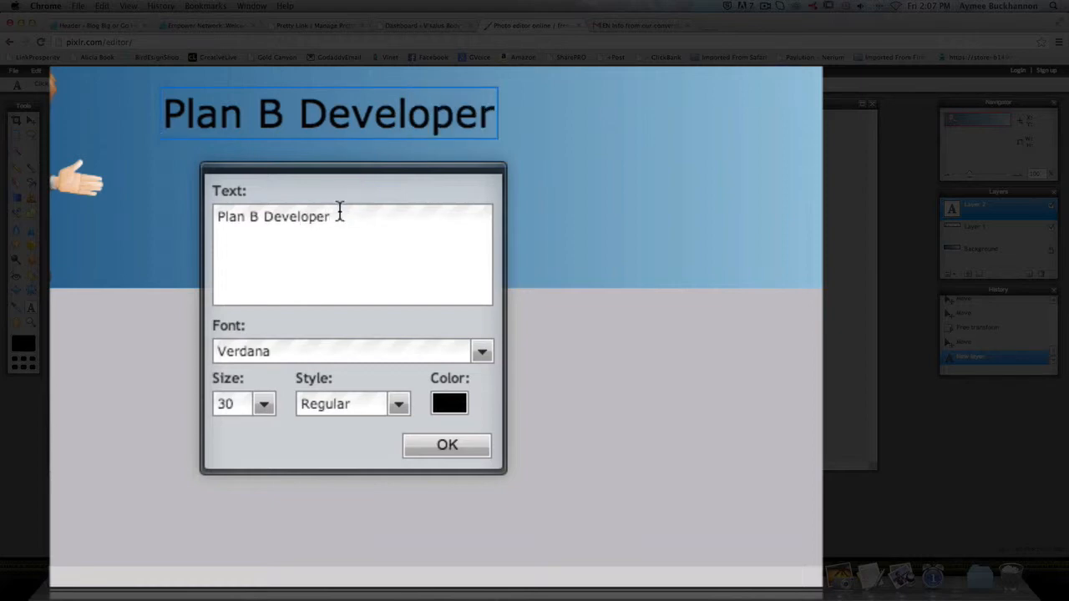
Step: Set the "Plan B Developer" text colour to white, hex ffffff
left_click(441, 405)
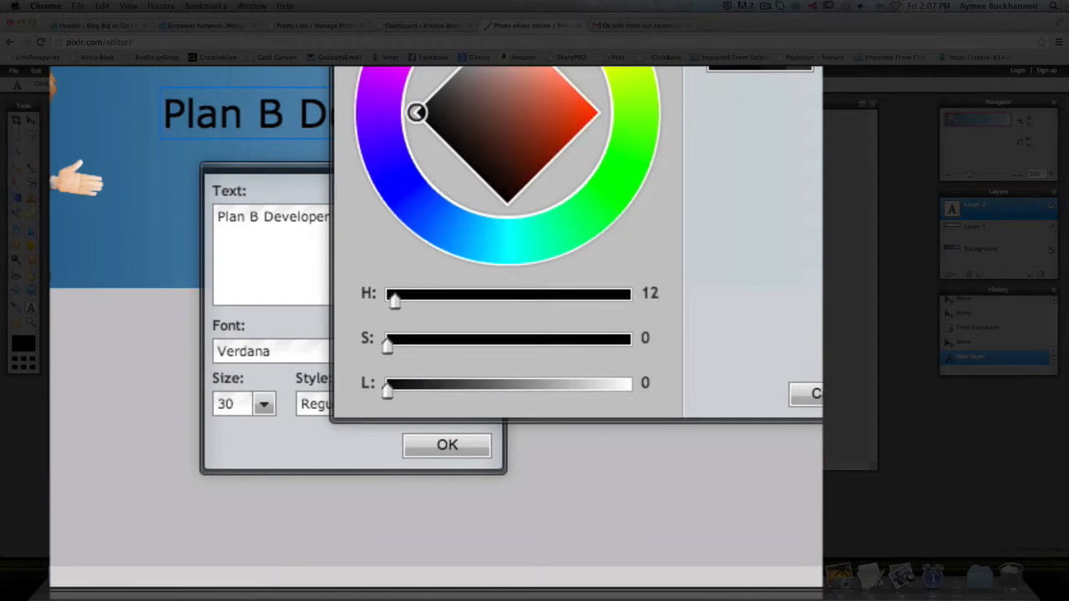
key("Escape")
left_click_drag(340, 229, 208, 227)
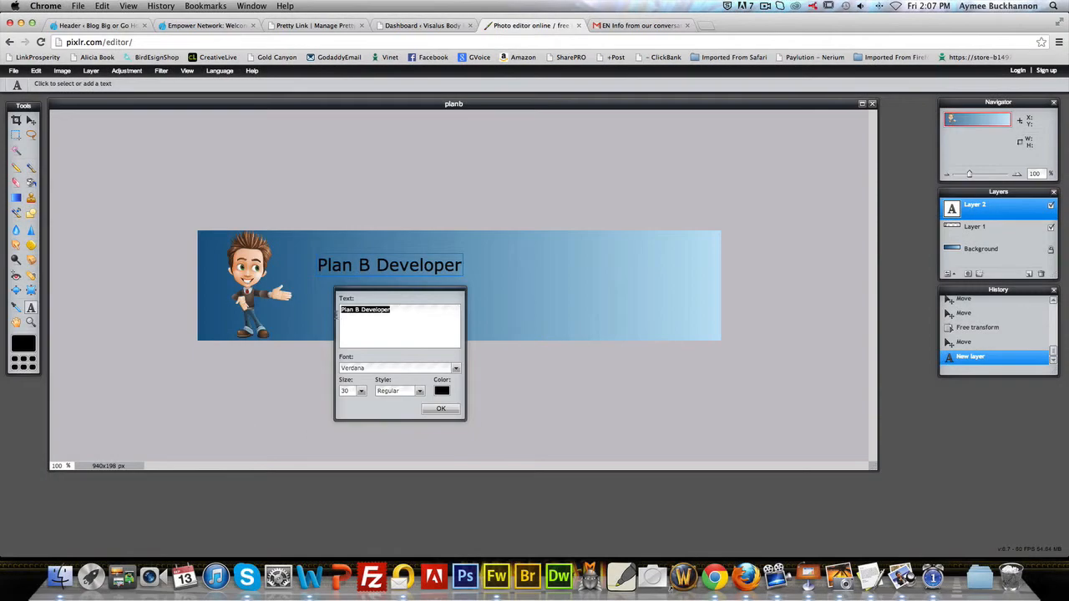
left_click(443, 390)
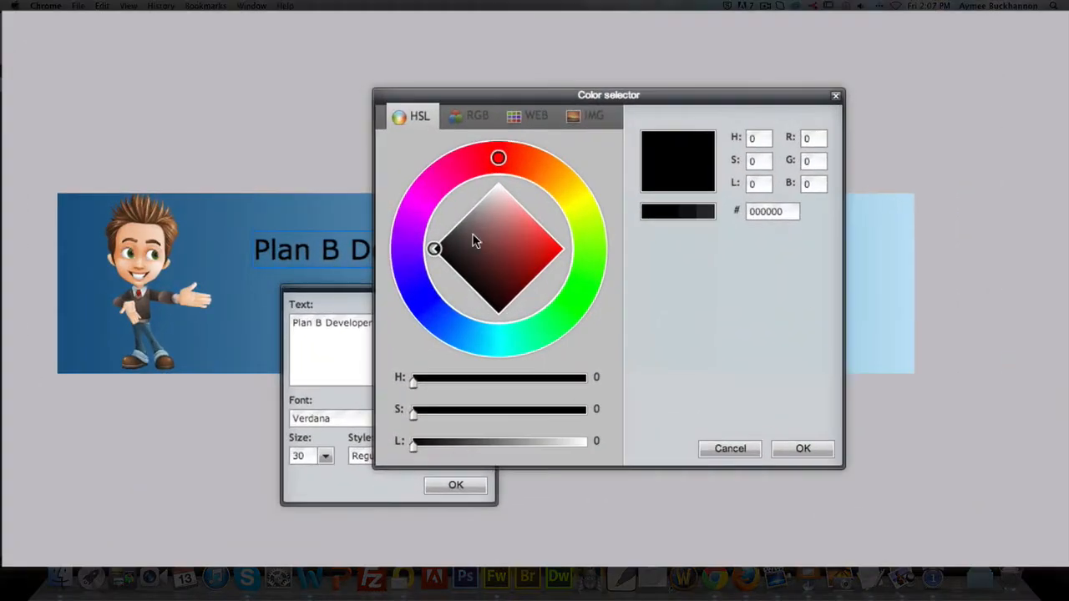
left_click_drag(791, 212, 691, 216)
type("ffffff")
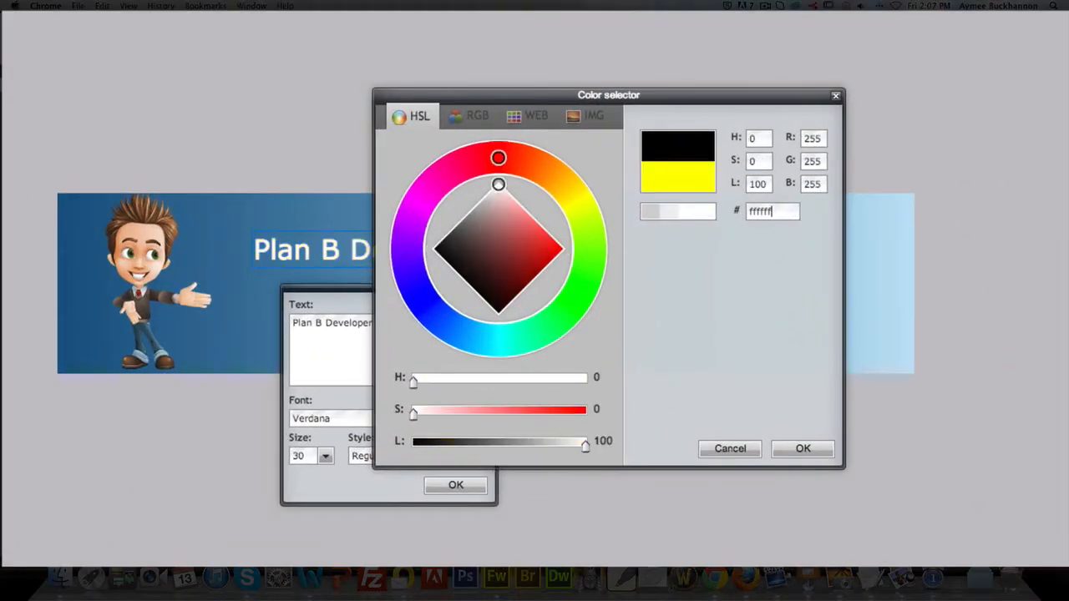
left_click(802, 450)
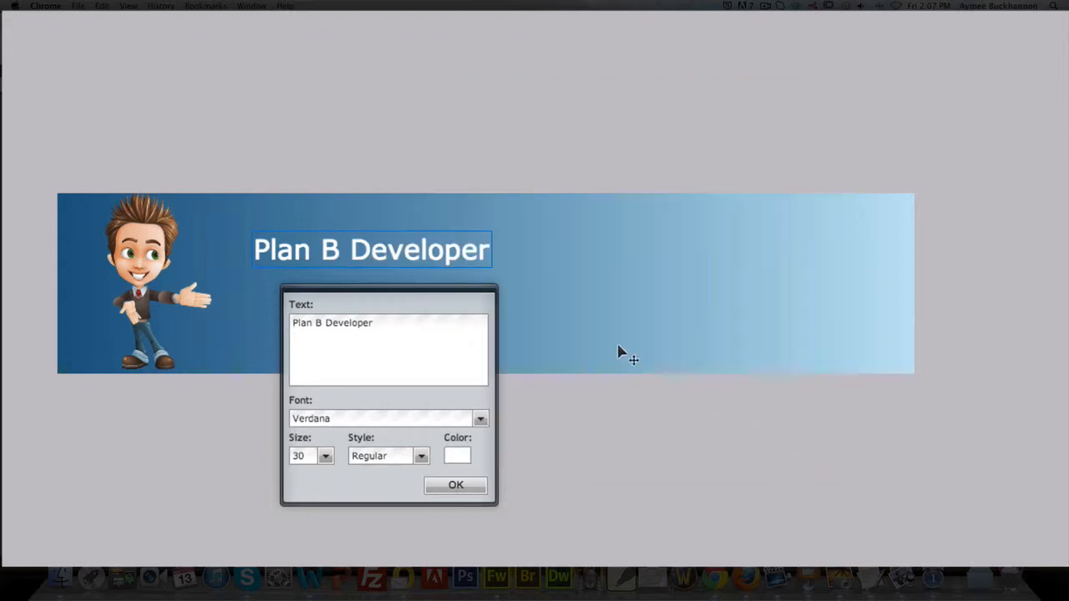
Step: Preview several fonts on the "Plan B Developer" title and set its font to Constantia
left_click_drag(378, 326, 242, 330)
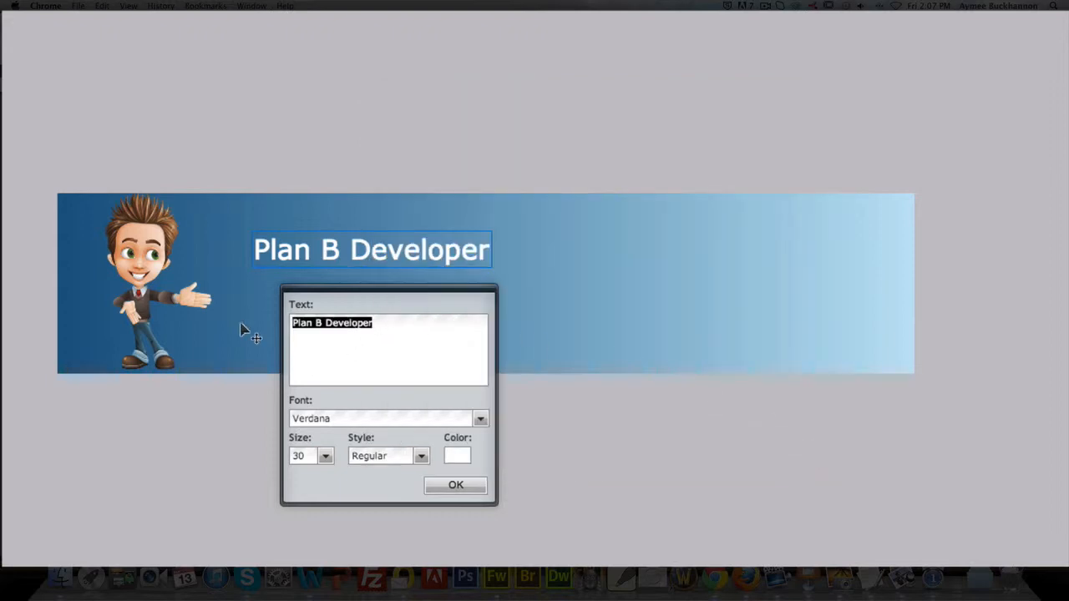
left_click(481, 418)
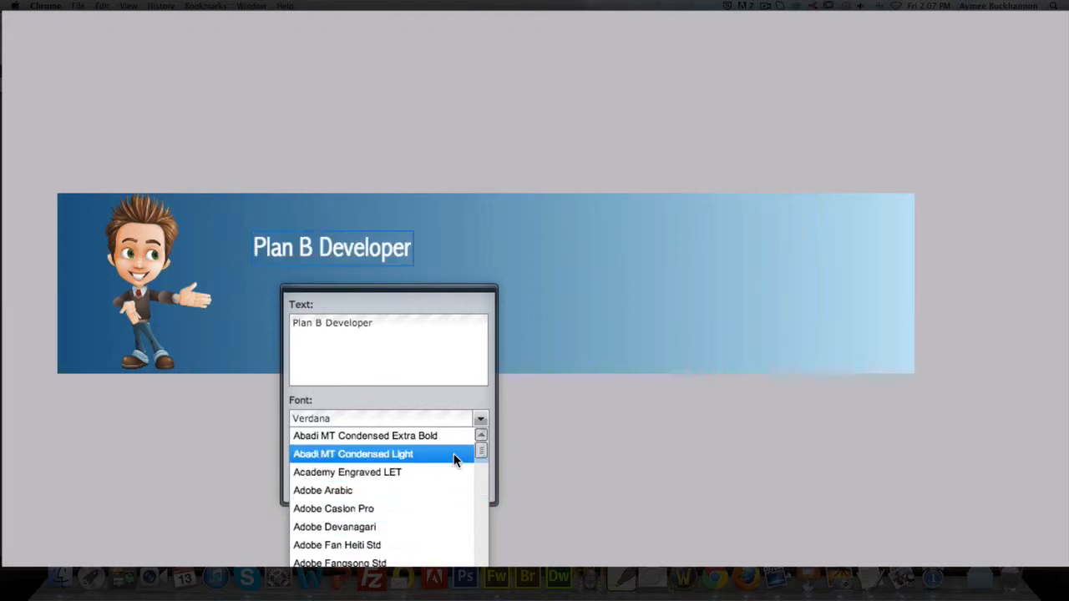
left_click_drag(481, 450, 481, 464)
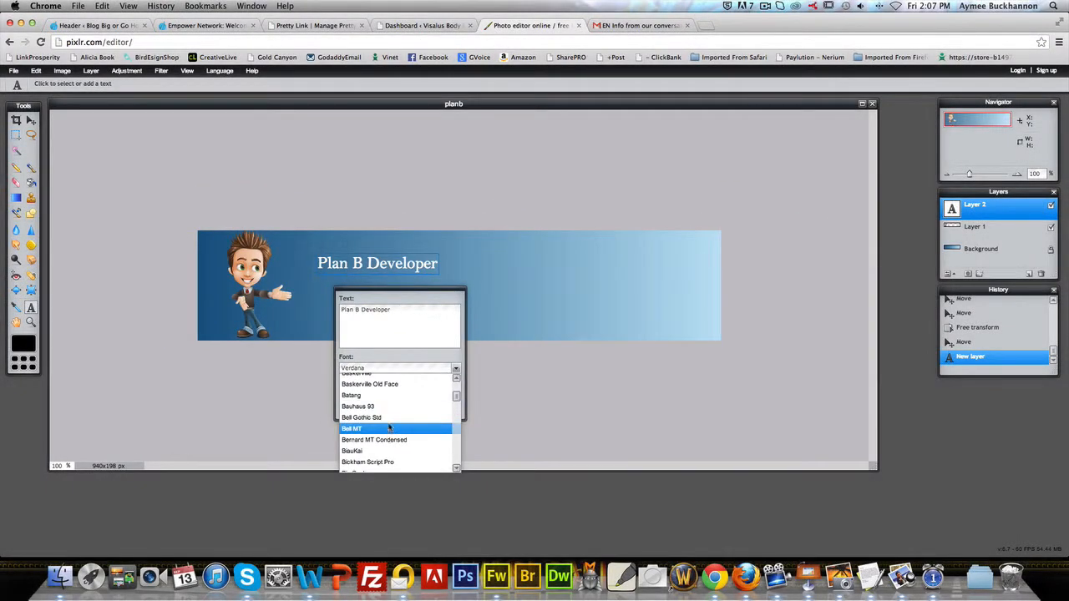
left_click_drag(456, 398, 458, 407)
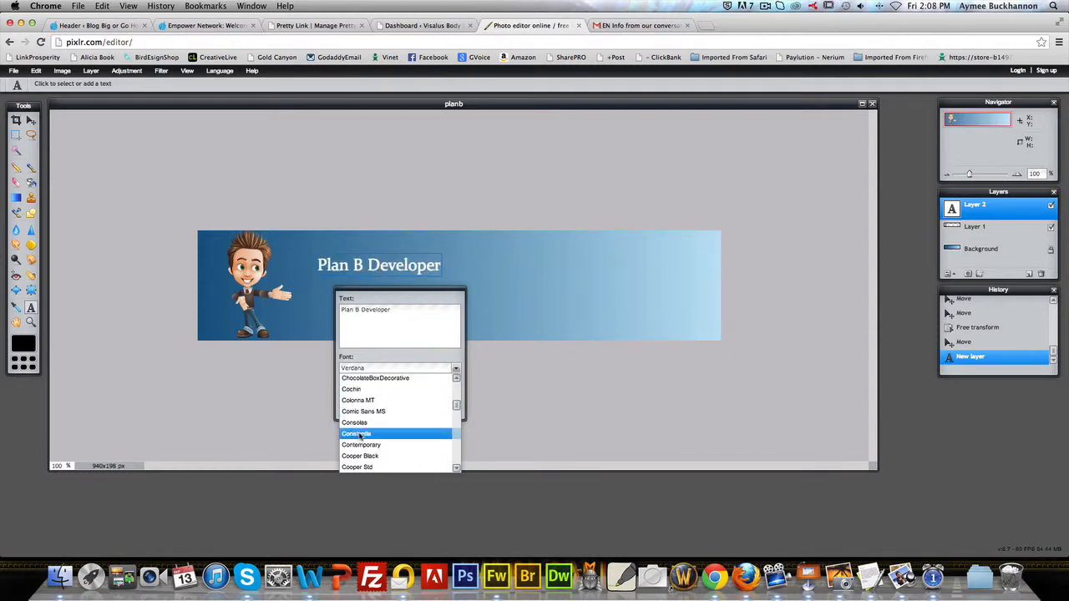
left_click(358, 434)
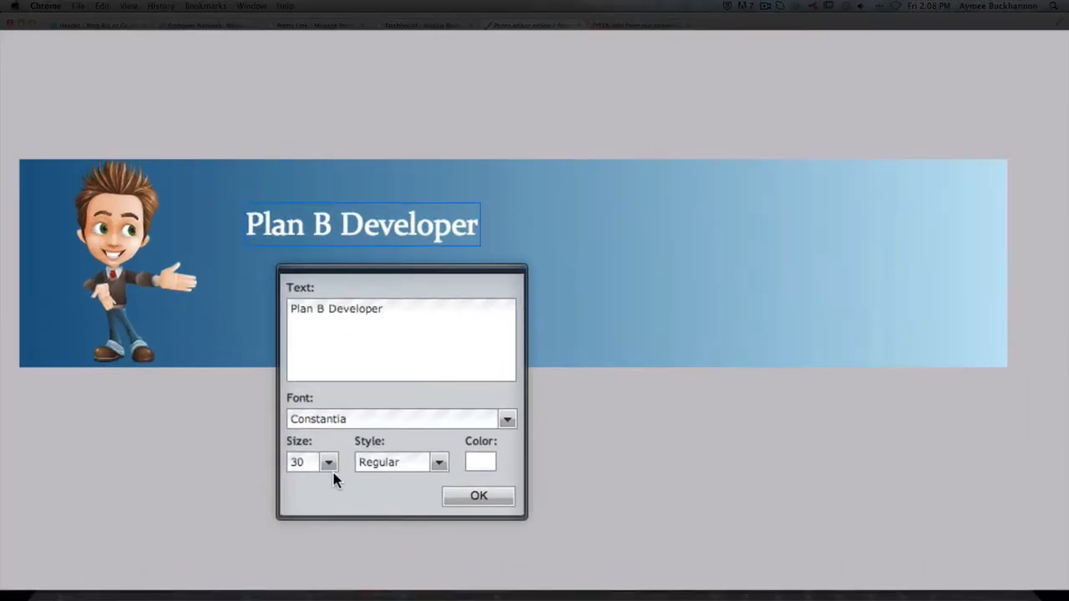
Step: Set the "Plan B Developer" title to size 66 in Regular style and move it slightly up and to the left
left_click(361, 394)
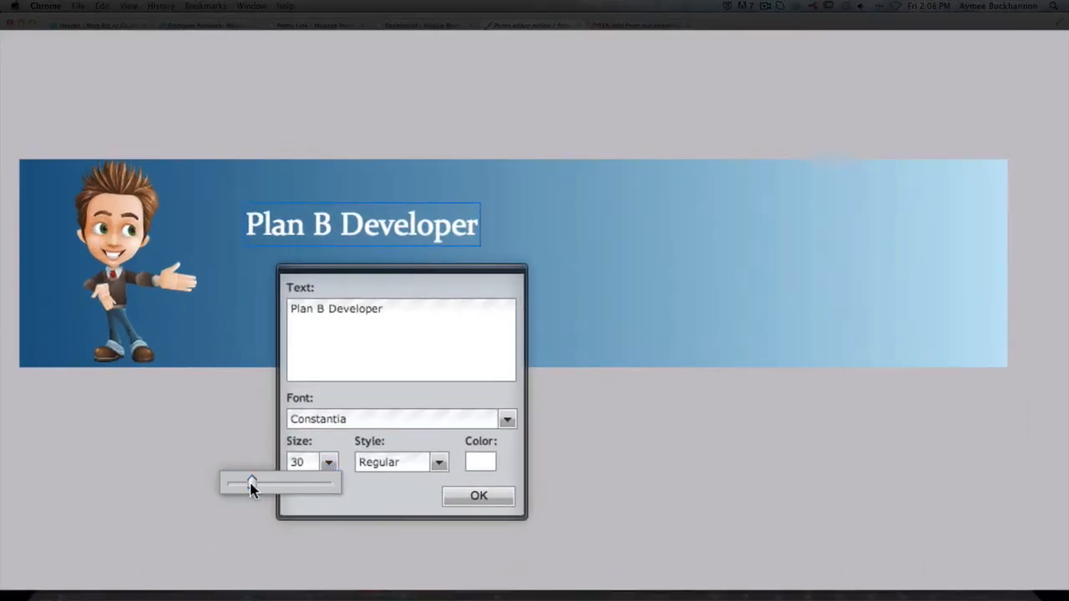
left_click_drag(252, 483, 279, 483)
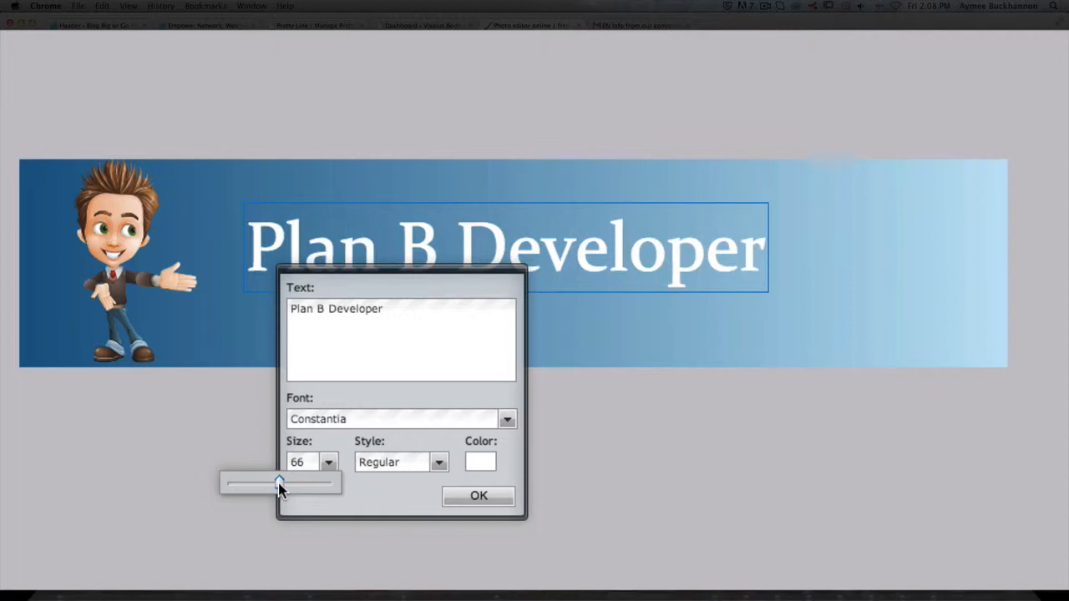
left_click(437, 464)
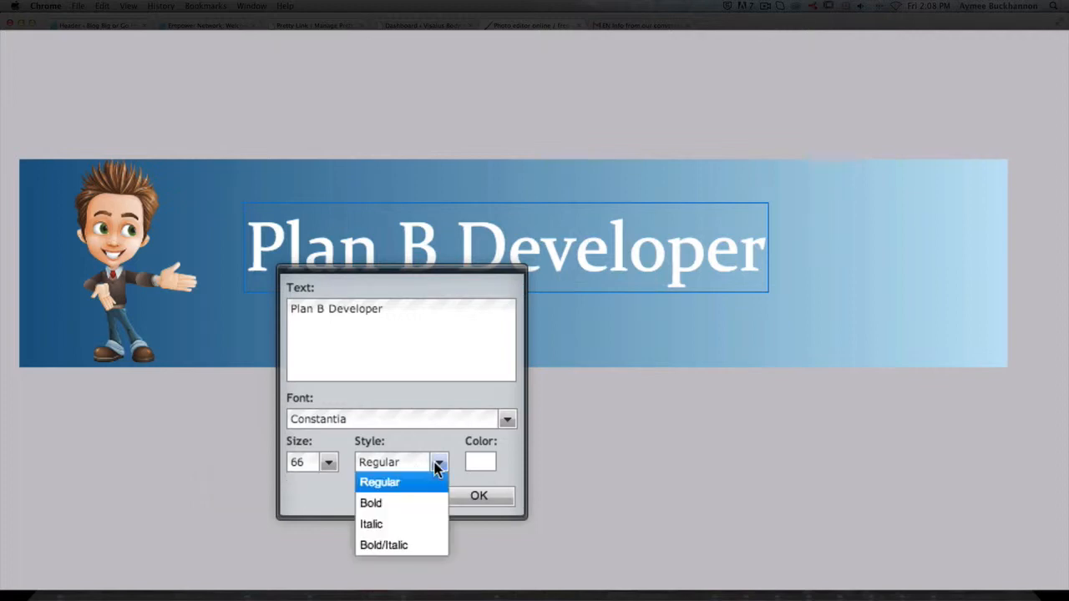
left_click(415, 485)
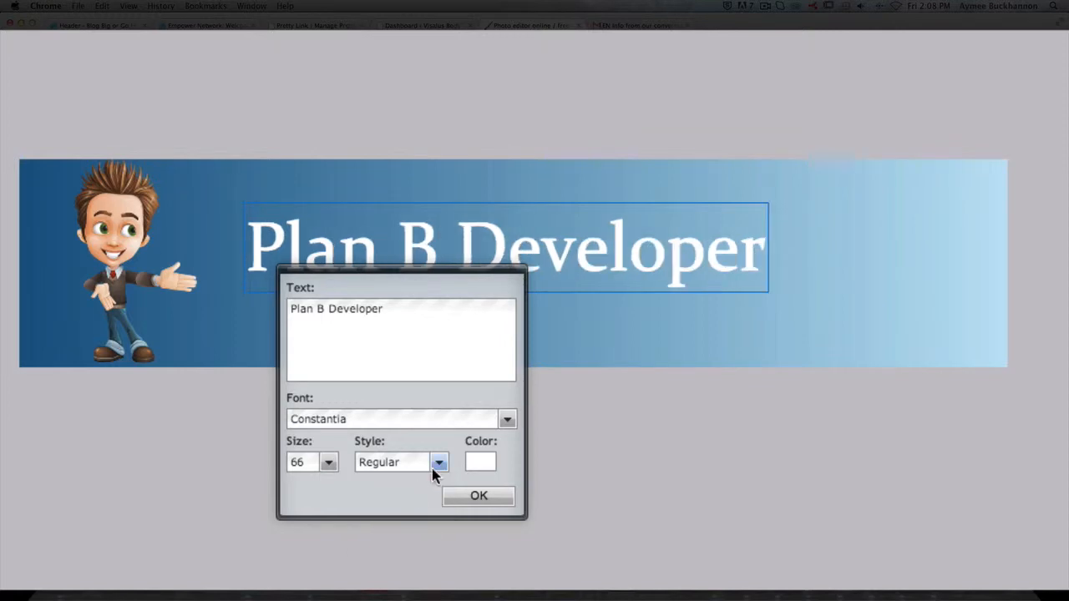
left_click(484, 498)
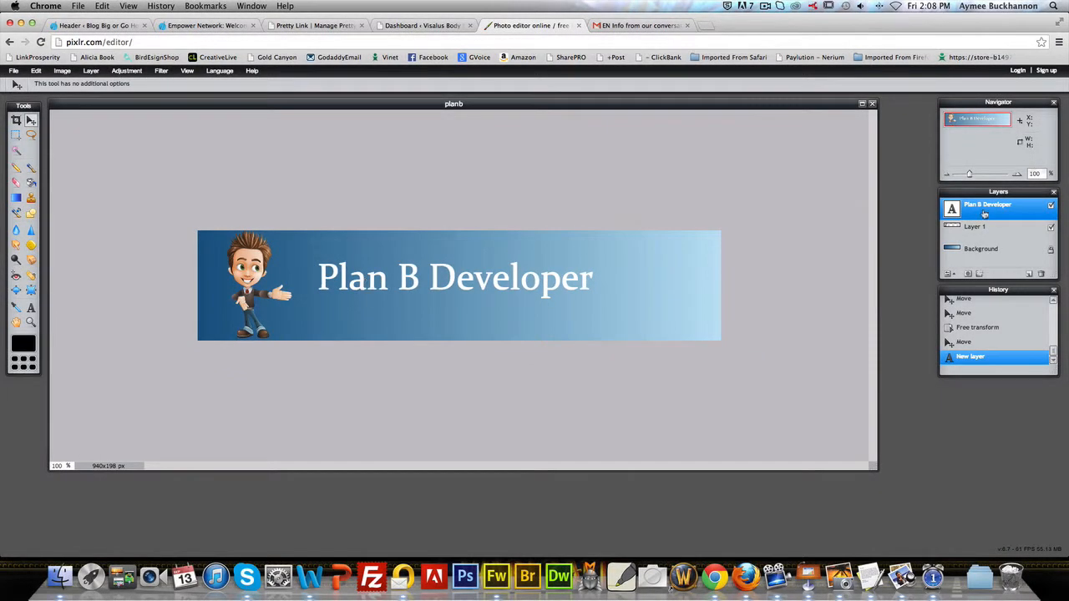
left_click_drag(367, 286, 357, 274)
Step: Add a new text layer beneath the title's first word reading "because everyone needs a plan b"
key("t")
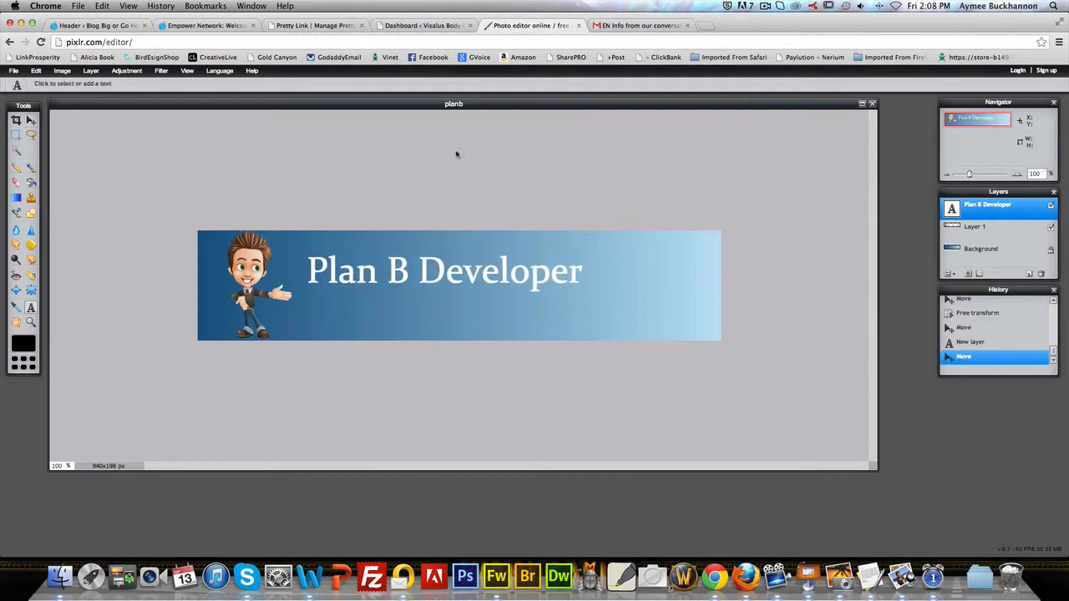
left_click(315, 299)
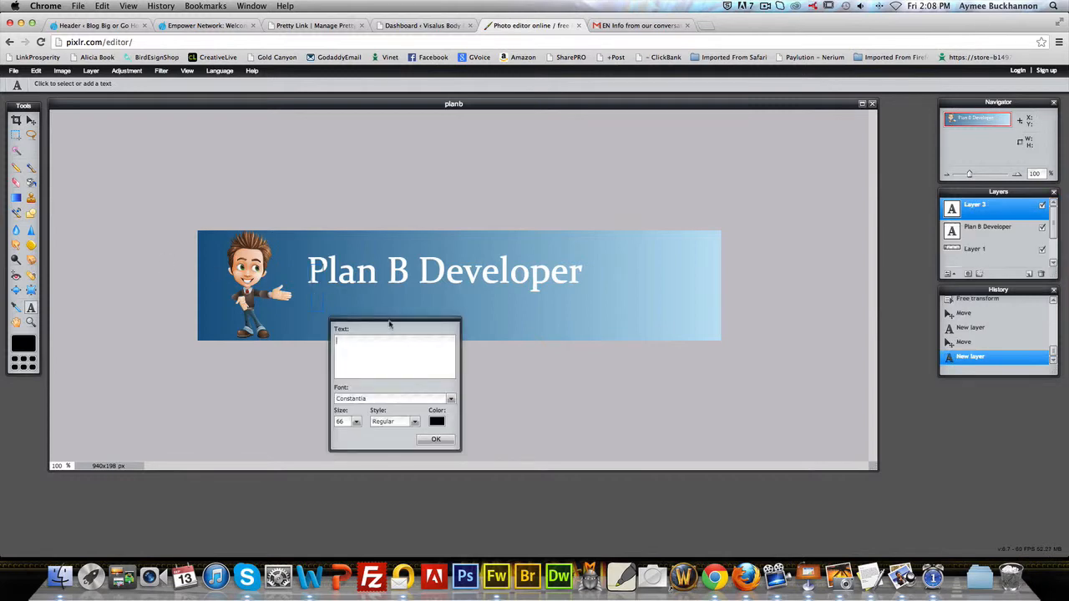
type("because everyon")
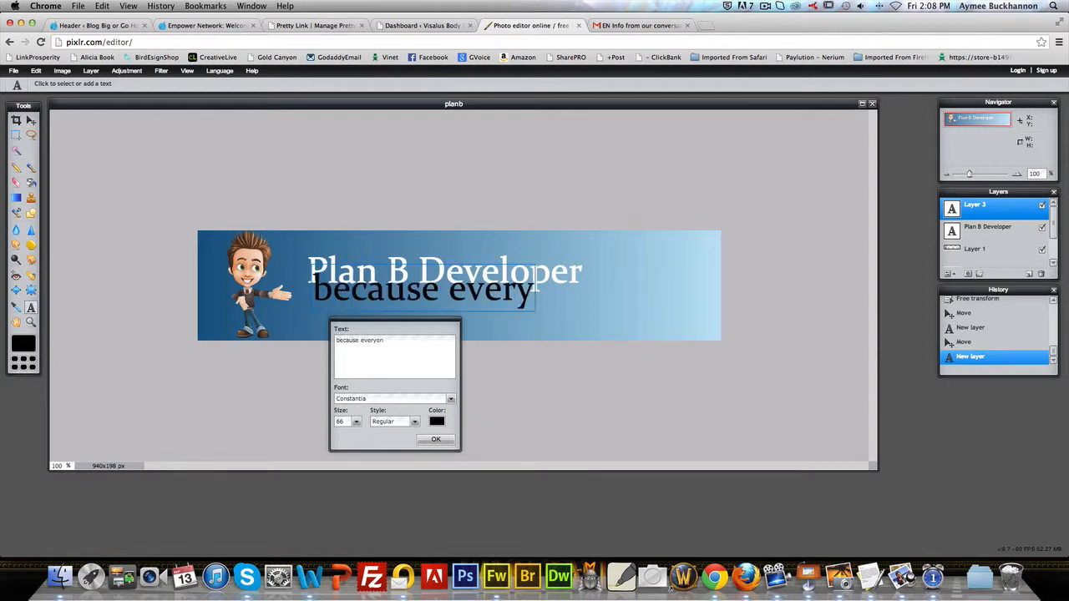
type("e needs a")
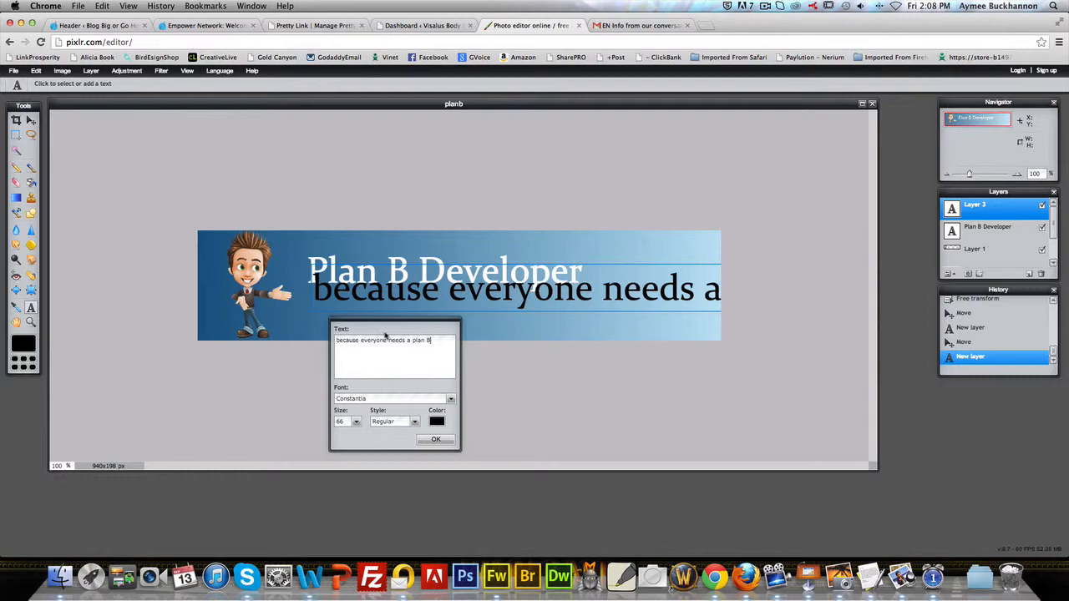
type(" plan b")
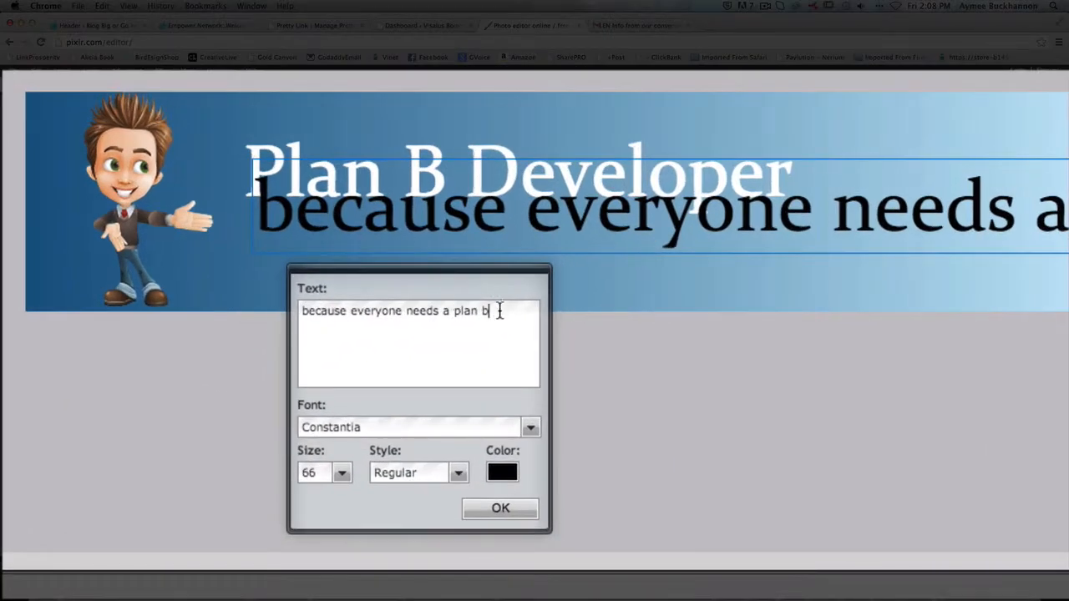
Step: Reduce the tagline's text size to 24
left_click_drag(433, 341, 332, 347)
left_click(342, 477)
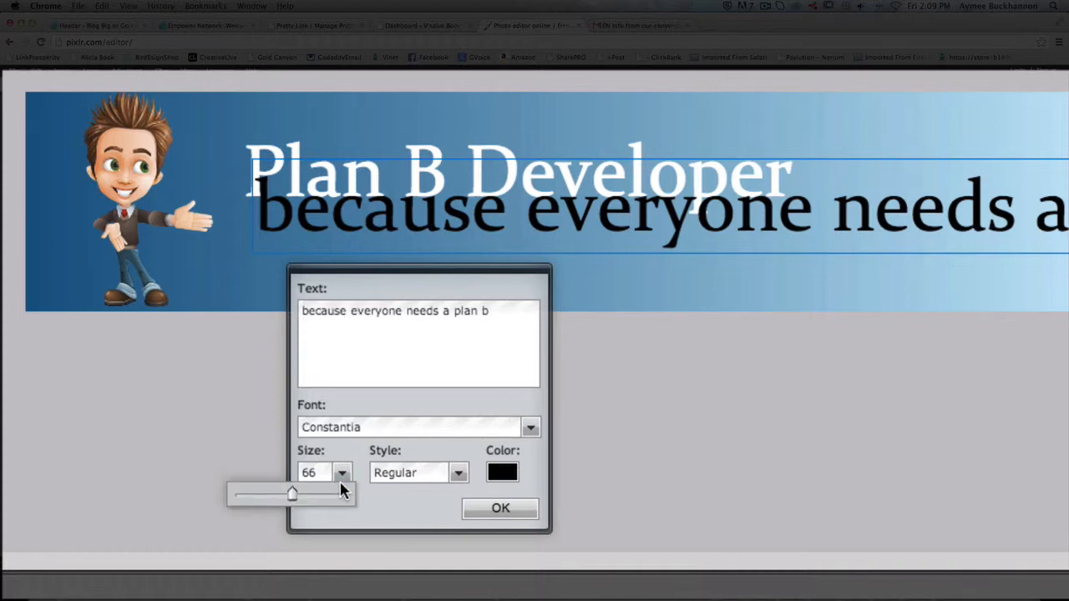
left_click_drag(291, 494, 252, 504)
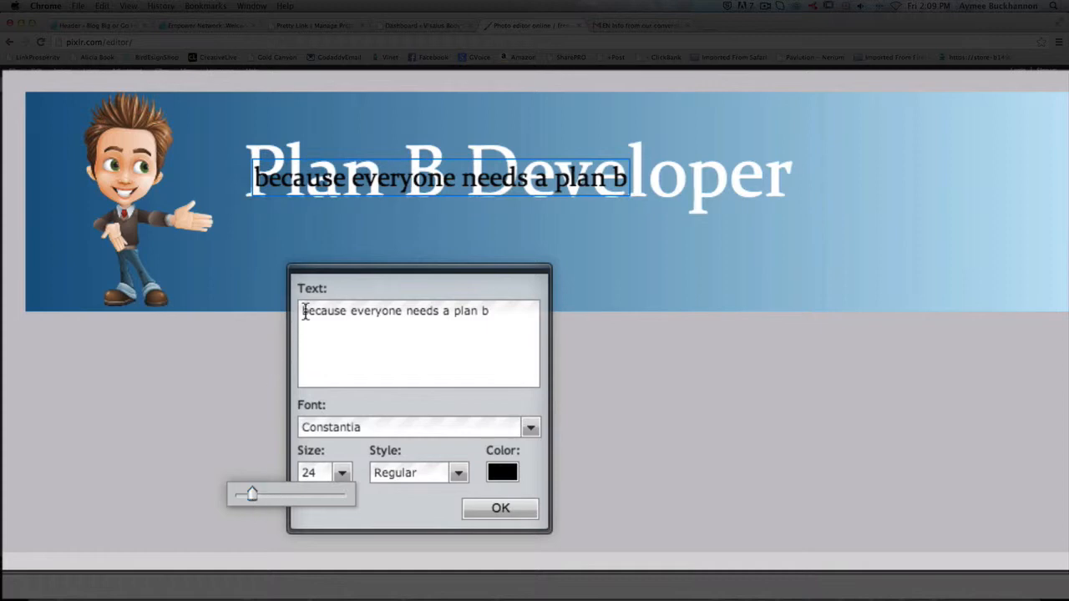
Step: Capitalise the tagline's first letter and its final "B" so it reads "Because everyone needs a plan B"
left_click(307, 311)
key("BackSpace")
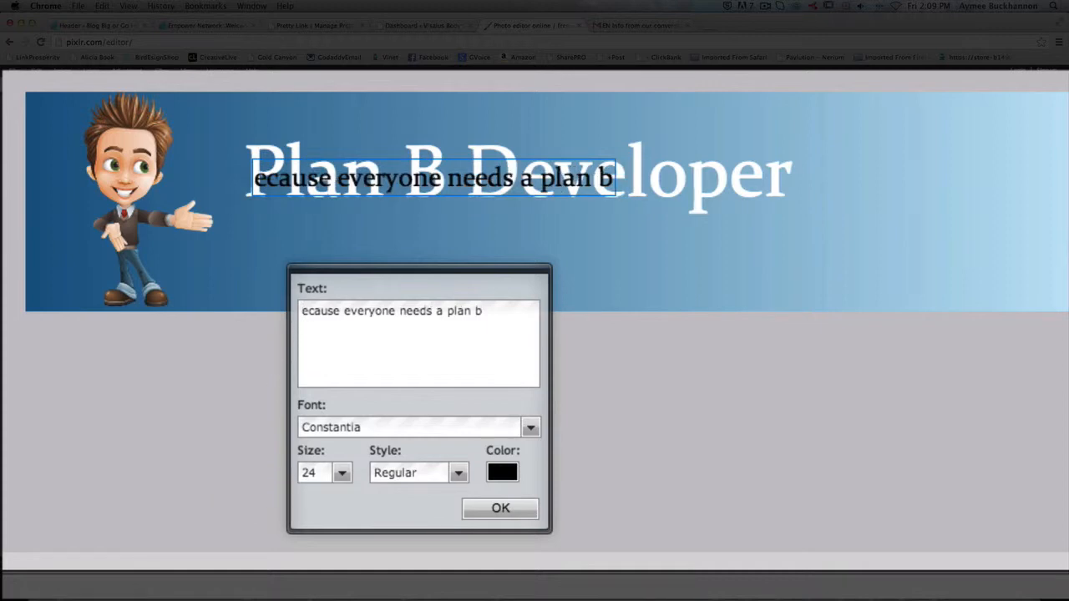
type("B")
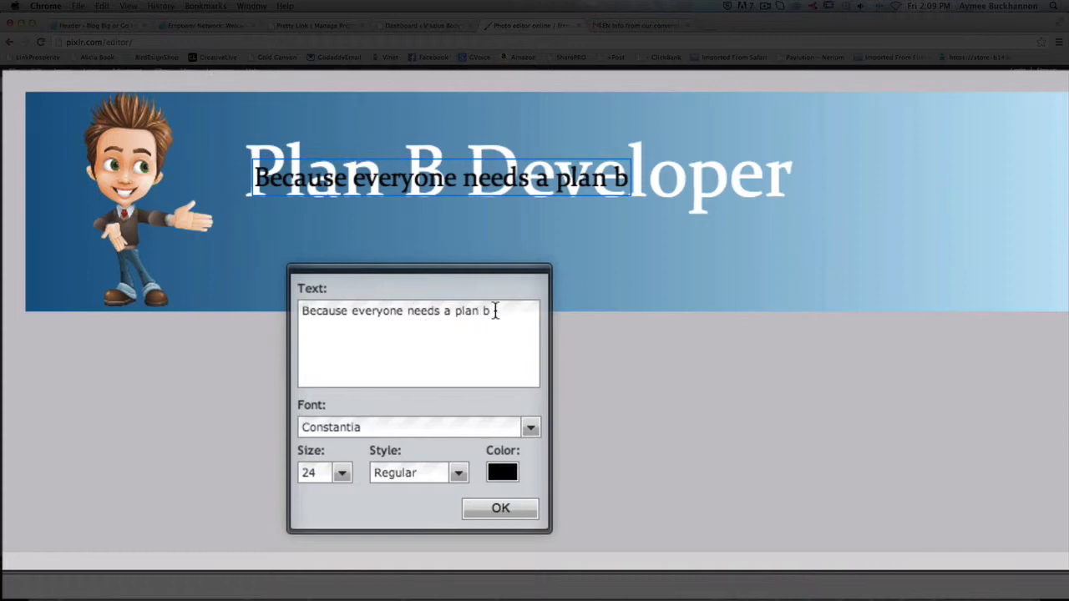
left_click(496, 311)
key("BackSpace")
type("N")
key("BackSpace")
type("B")
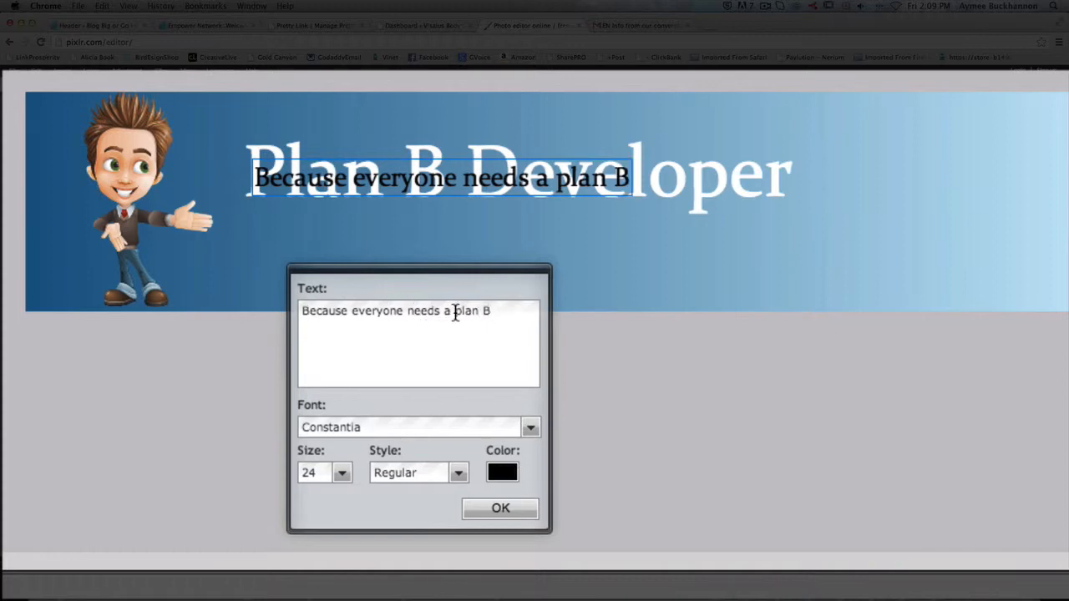
Step: Enclose the tagline's last two words in double quotes and capitalise the P, giving "Plan B"
left_click(455, 311)
type("\"")
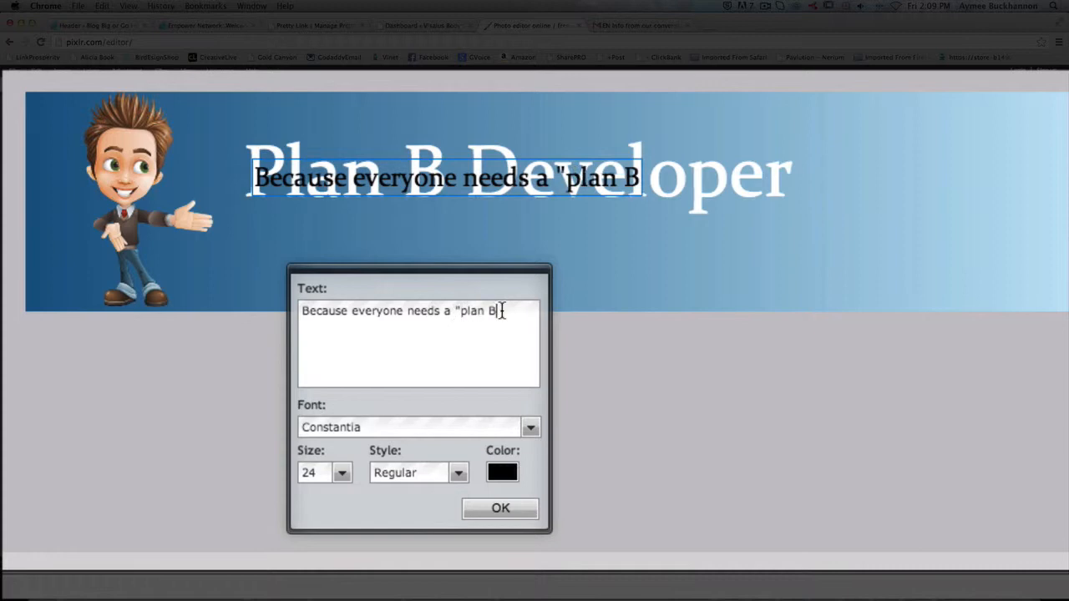
left_click(502, 311)
type("\"")
left_click(466, 310)
key("BackSpace")
type("P")
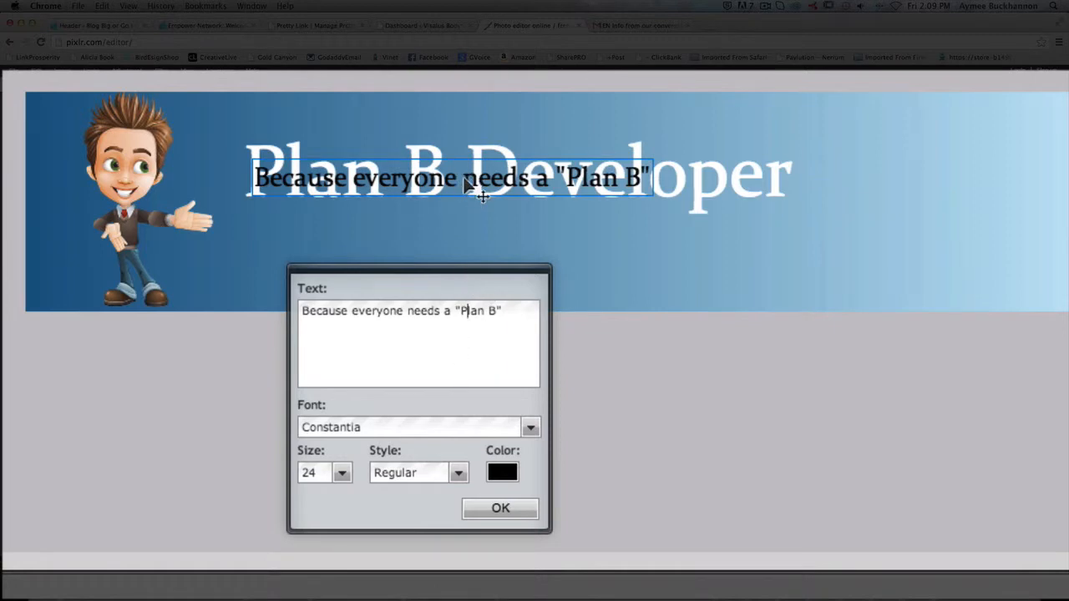
Step: Preview several fonts on the tagline and set its font to Jazz LET
triple_click(486, 311)
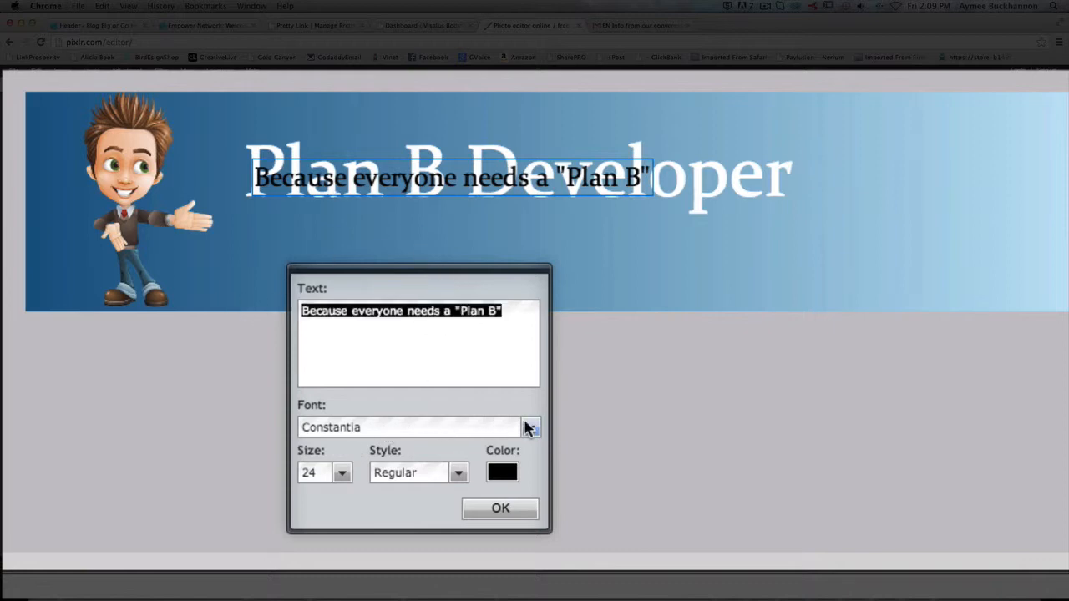
left_click(529, 427)
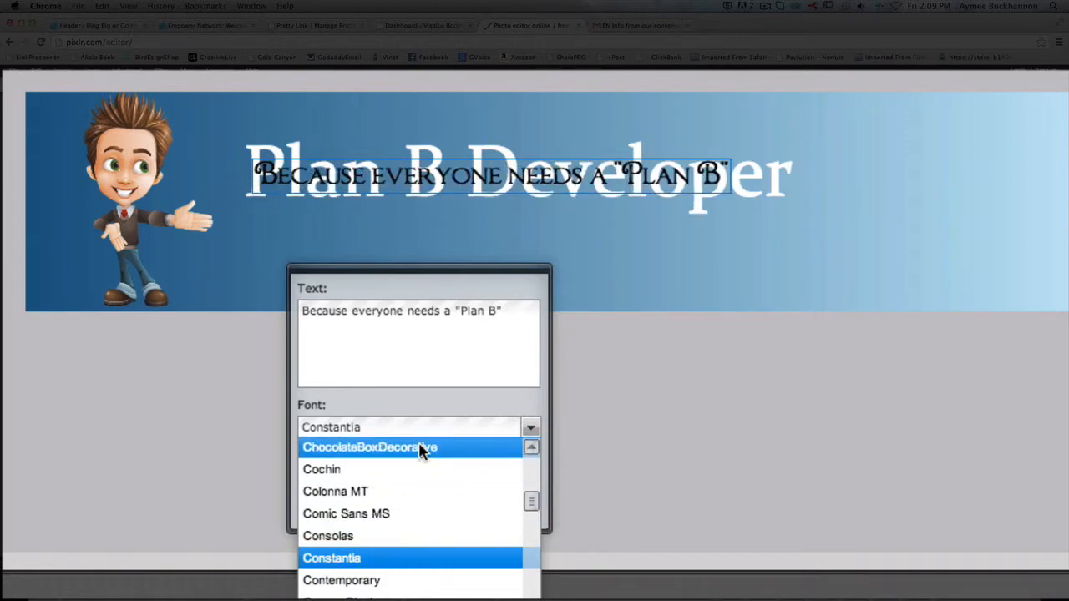
left_click_drag(531, 501, 531, 527)
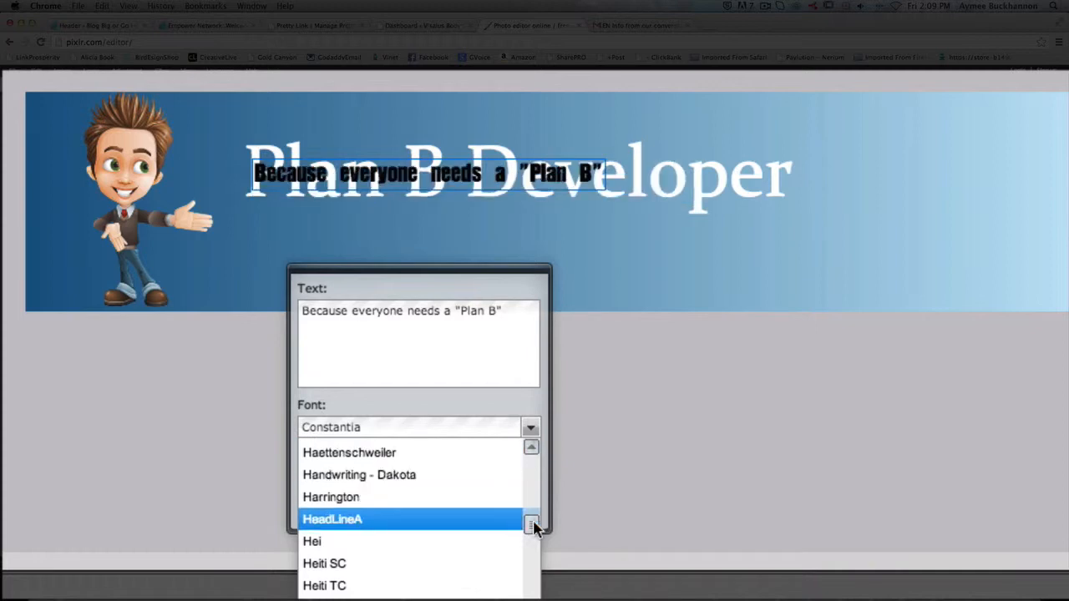
left_click_drag(530, 524, 531, 537)
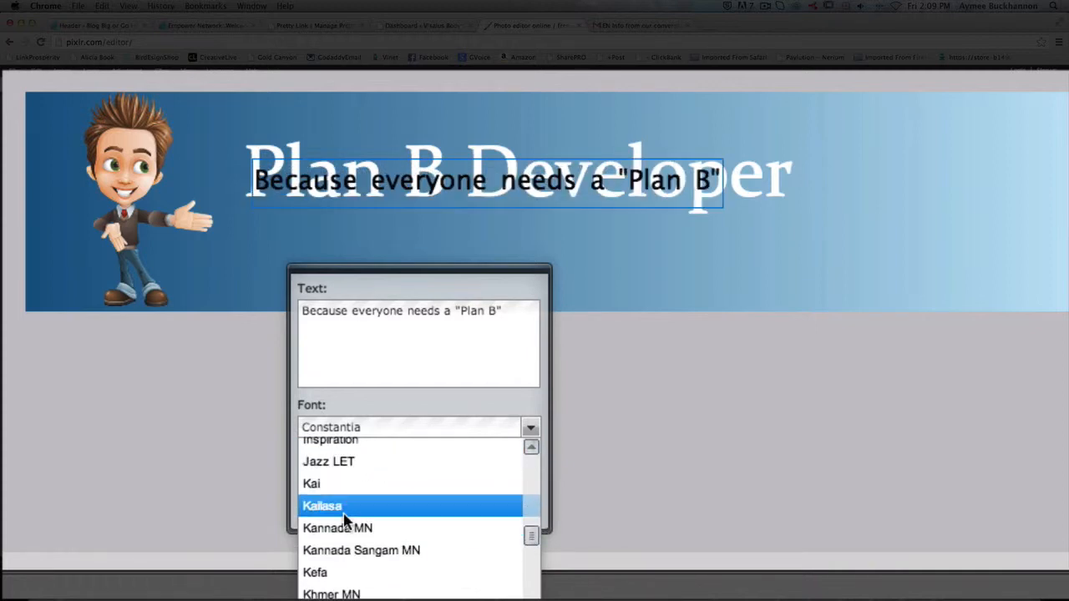
left_click(342, 462)
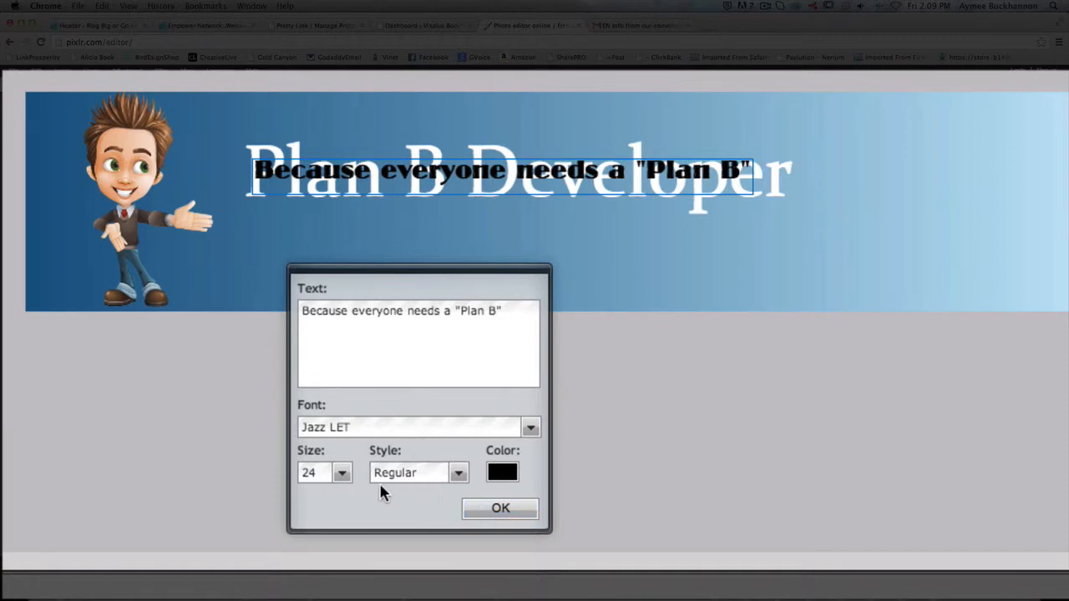
Step: Set the tagline's colour to dark red, hex c52301, and confirm the text layer
left_click_drag(501, 311, 349, 311)
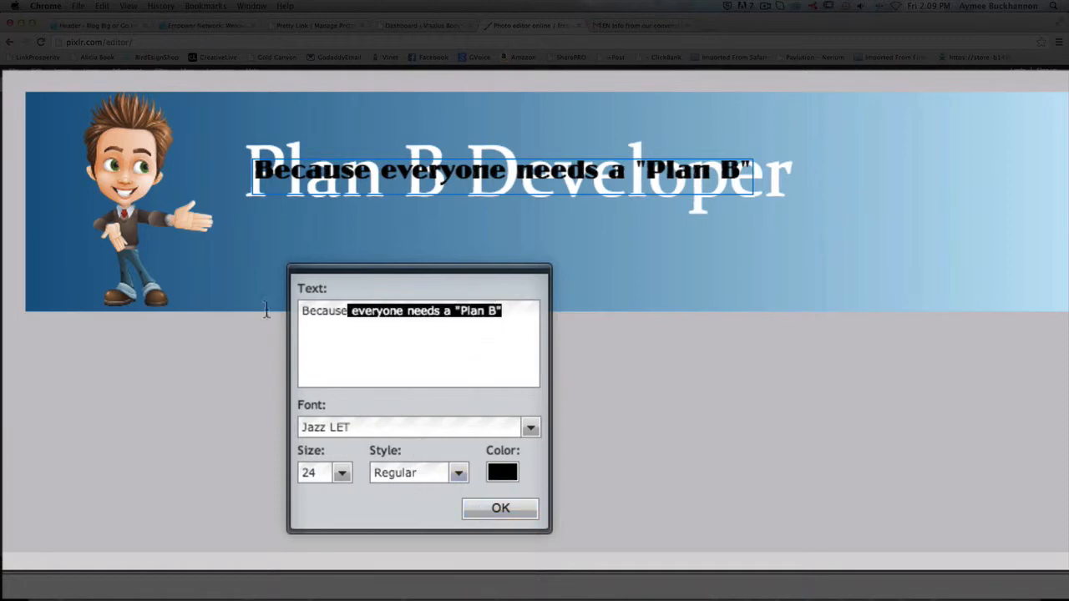
left_click_drag(265, 310, 231, 320)
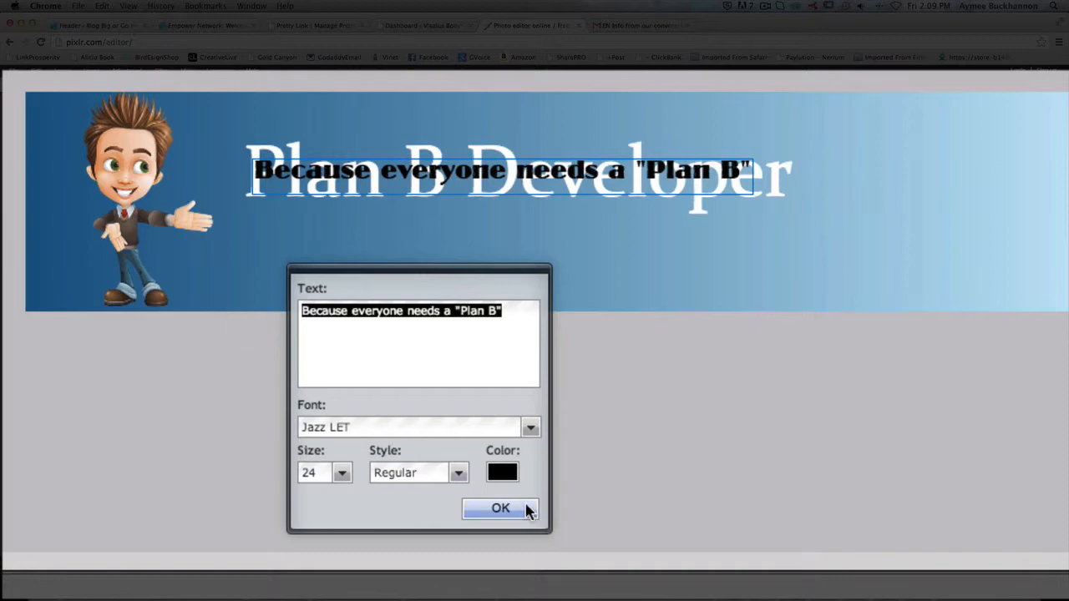
left_click(507, 473)
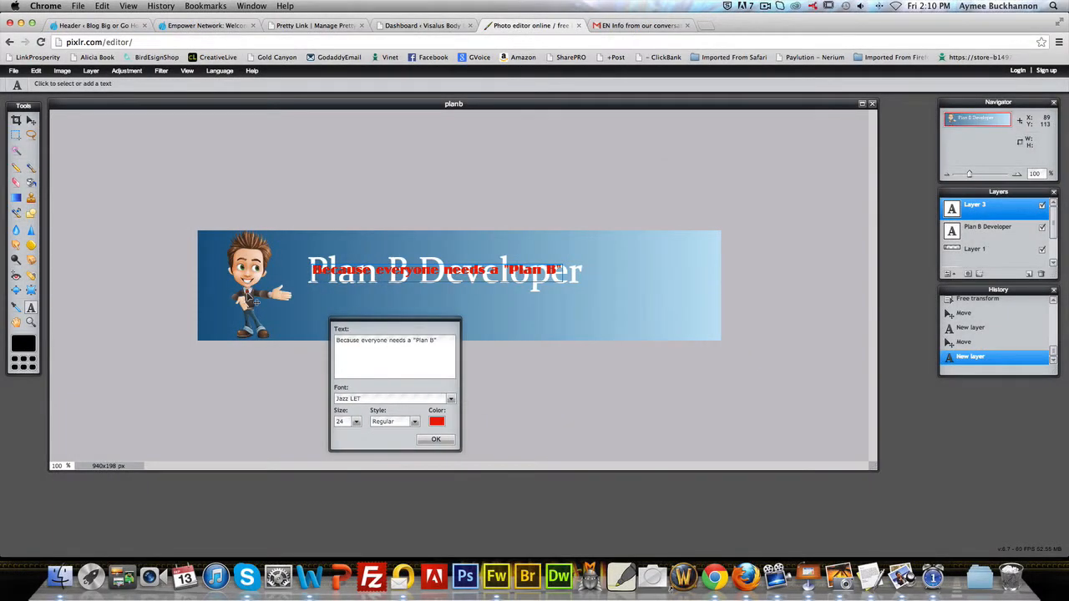
left_click(437, 421)
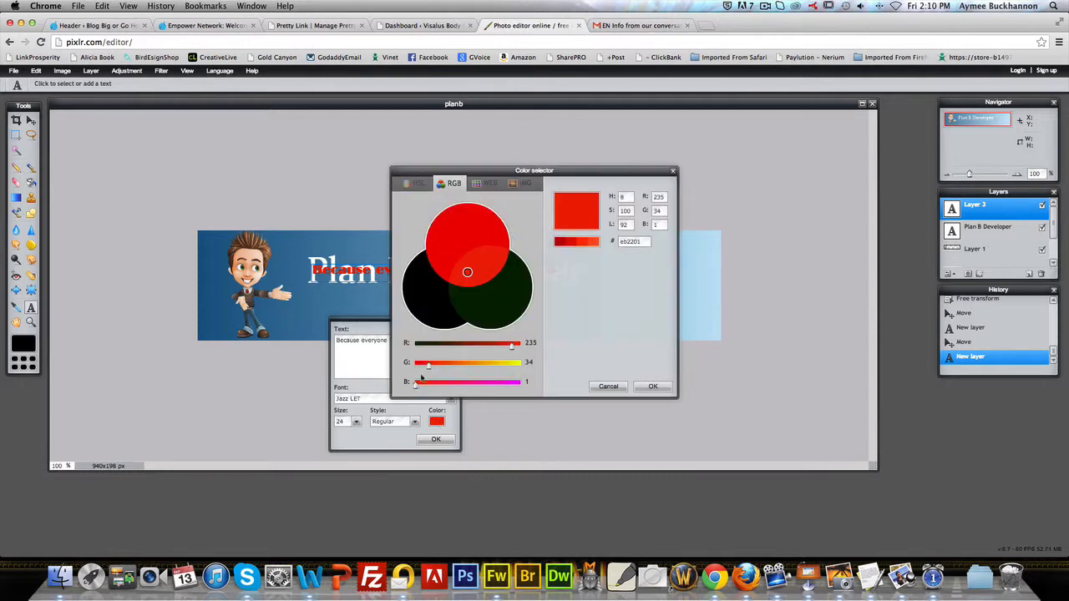
mouse_move(430, 368)
left_mouse_down()
mouse_move(440, 368)
mouse_move(430, 368)
left_mouse_up()
left_click_drag(512, 349, 496, 352)
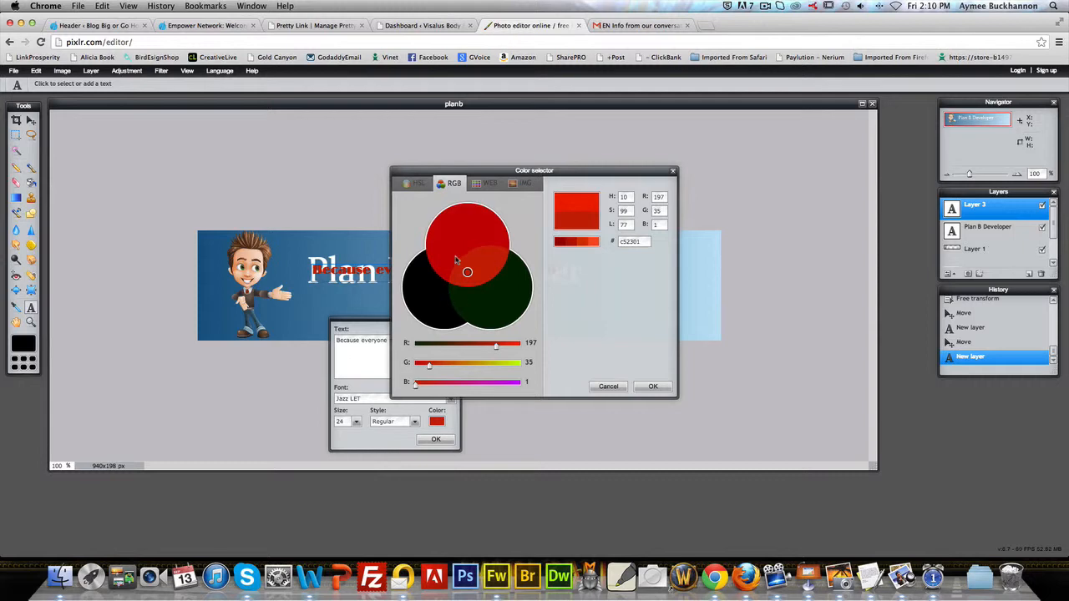
left_click(653, 386)
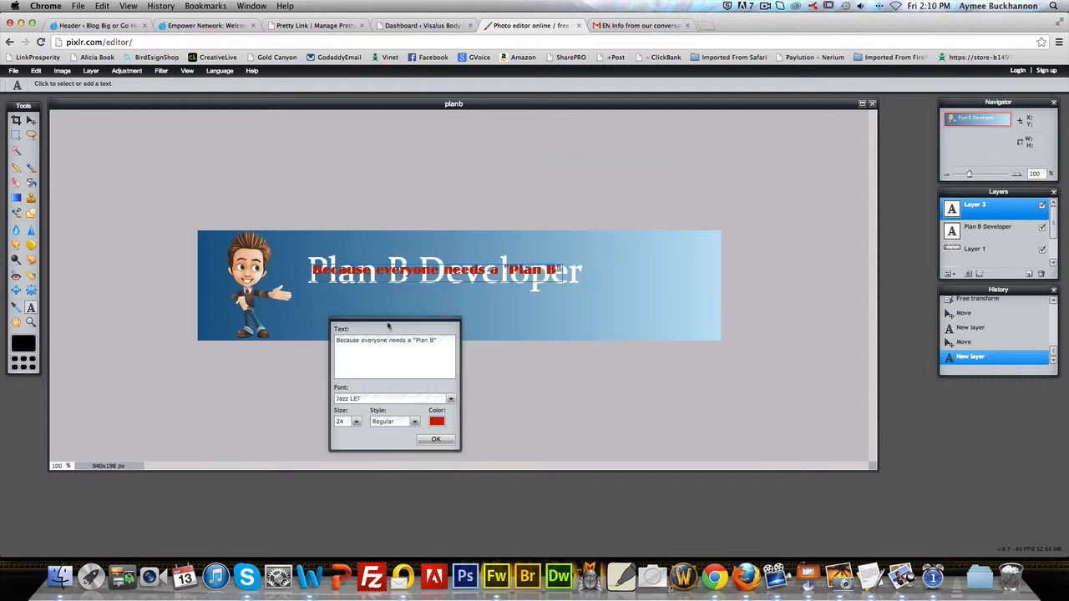
left_click(431, 440)
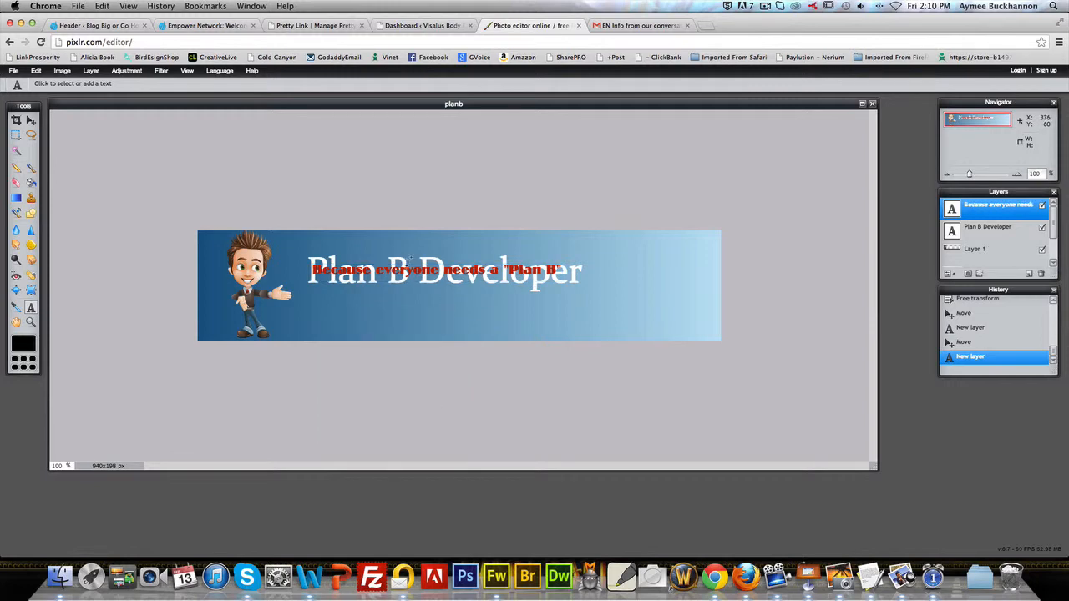
Step: Move the tagline below the title and towards the right, and shift the title's layer slightly down and right
left_click(30, 121)
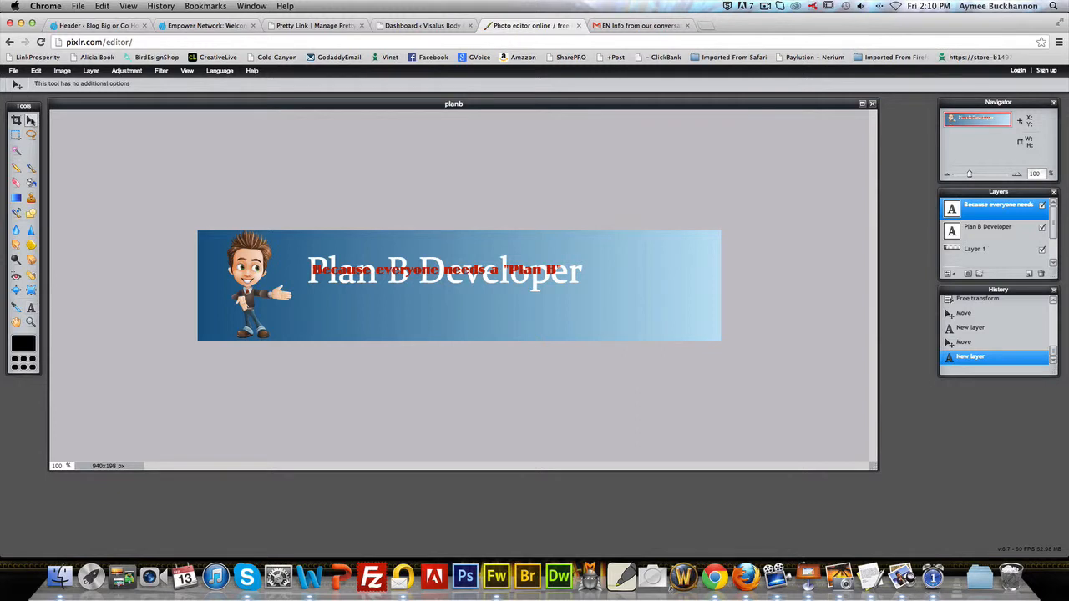
left_click_drag(458, 276, 537, 306)
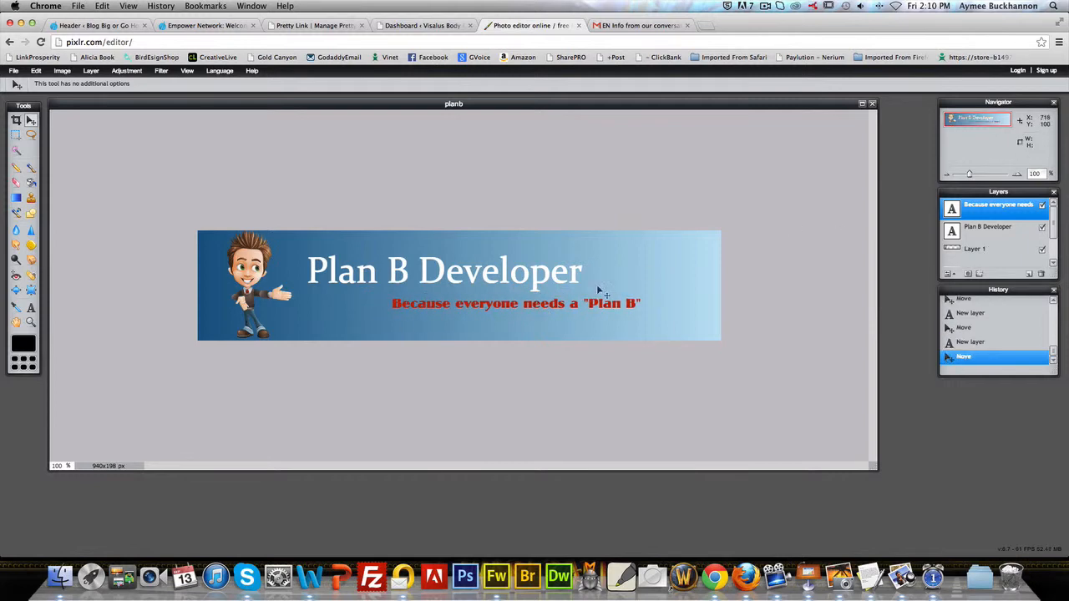
left_click(967, 228)
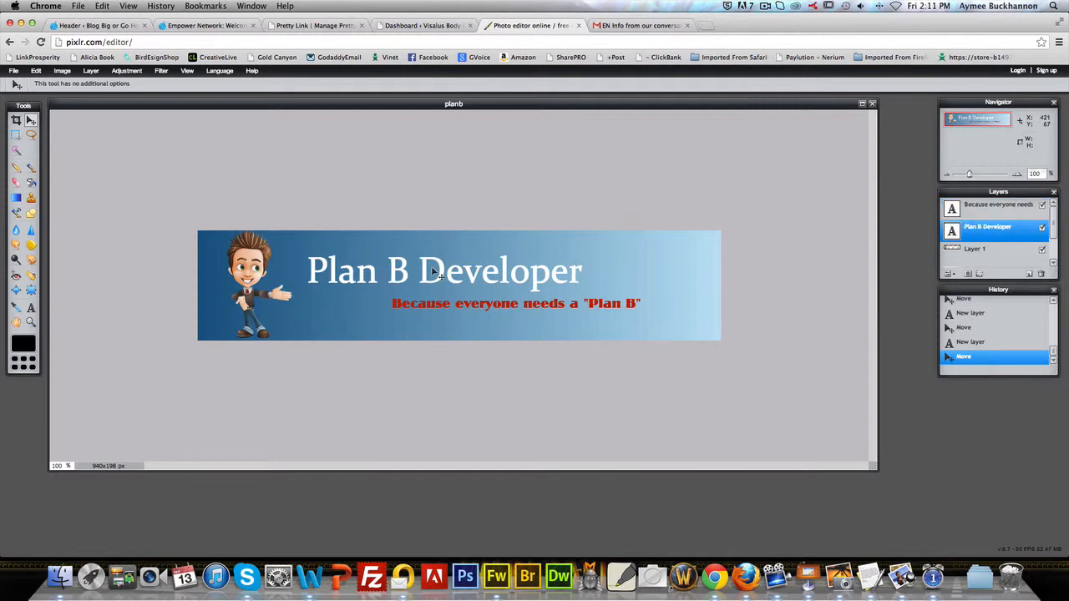
left_click_drag(434, 272, 441, 278)
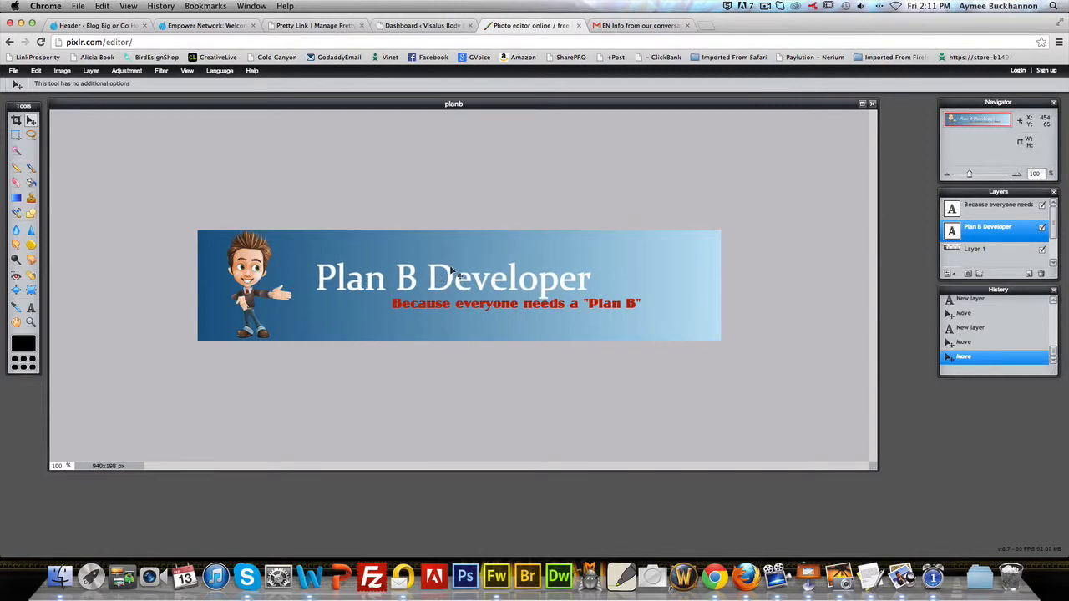
Step: Enclose "Plan B" in the title text in double quotes, giving "Plan B" Developer, and confirm the text layer
left_click(37, 71)
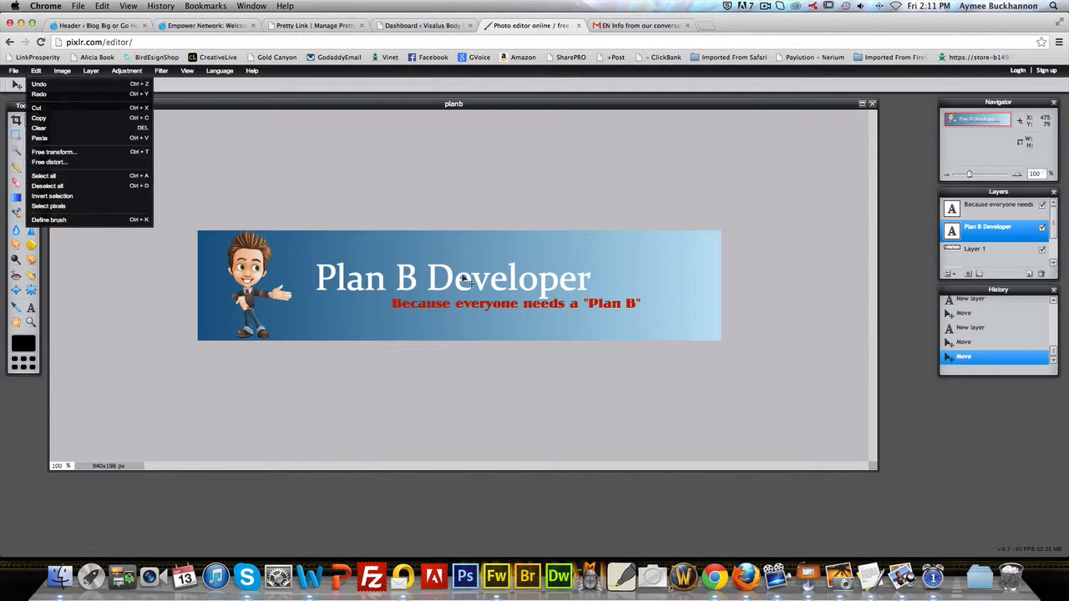
left_click(31, 309)
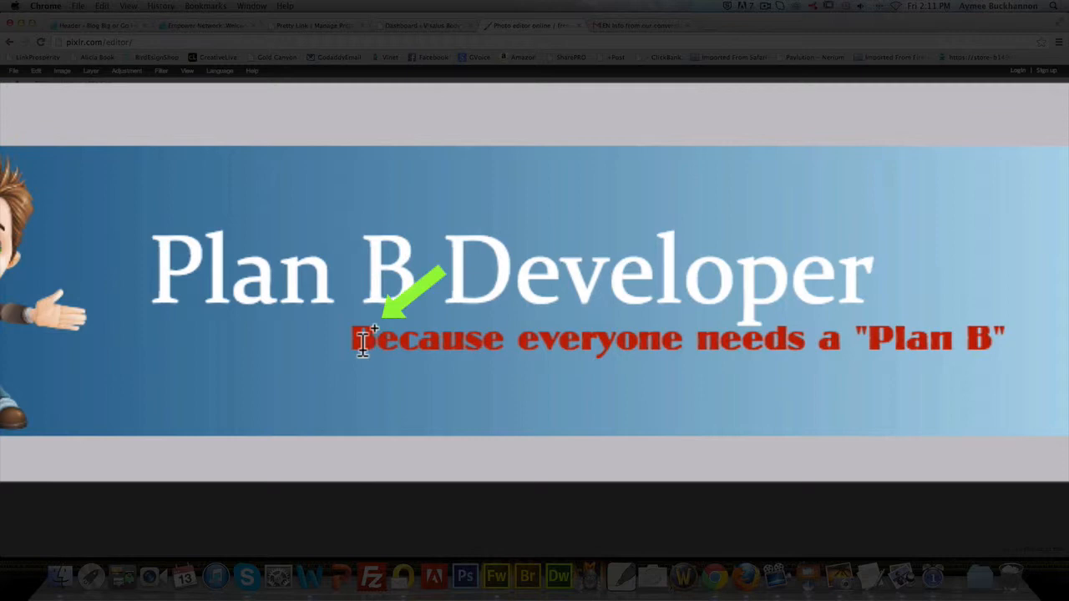
left_click(356, 279)
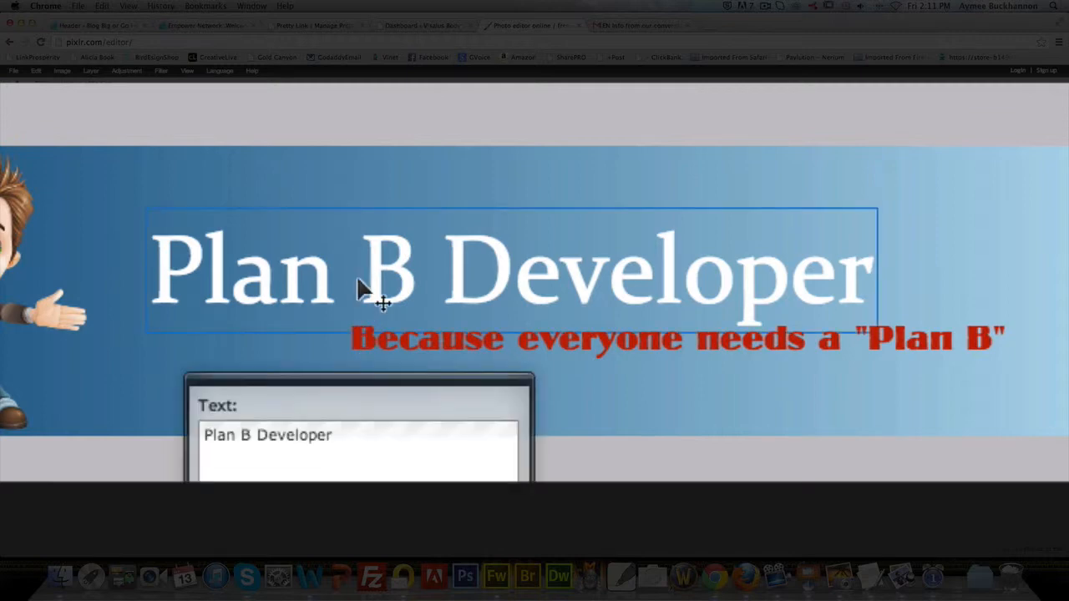
left_click(209, 439)
key("Left")
type("\"")
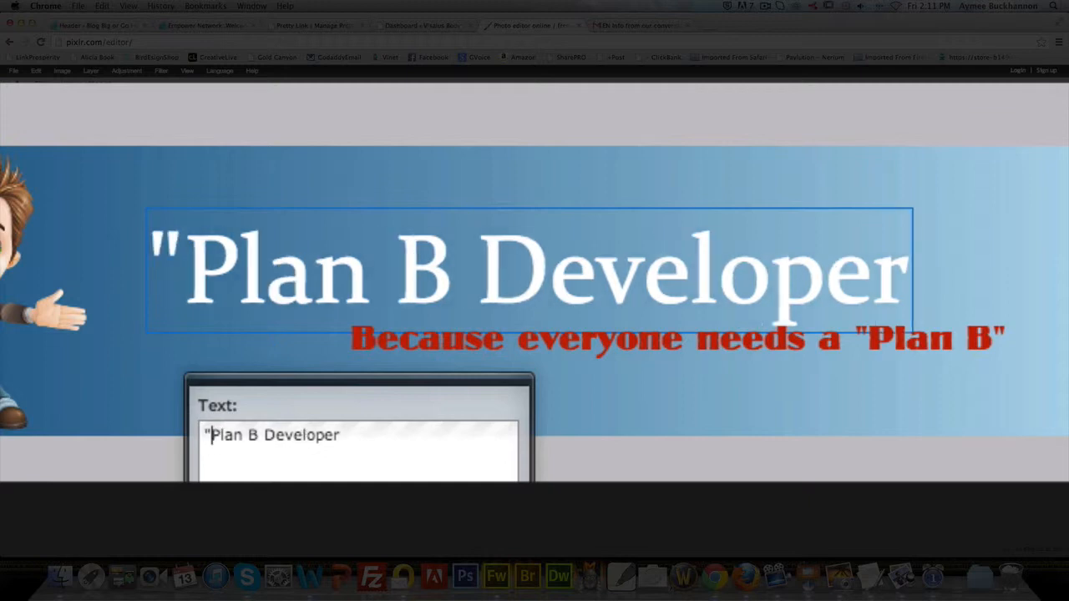
left_click(254, 436)
type("\"")
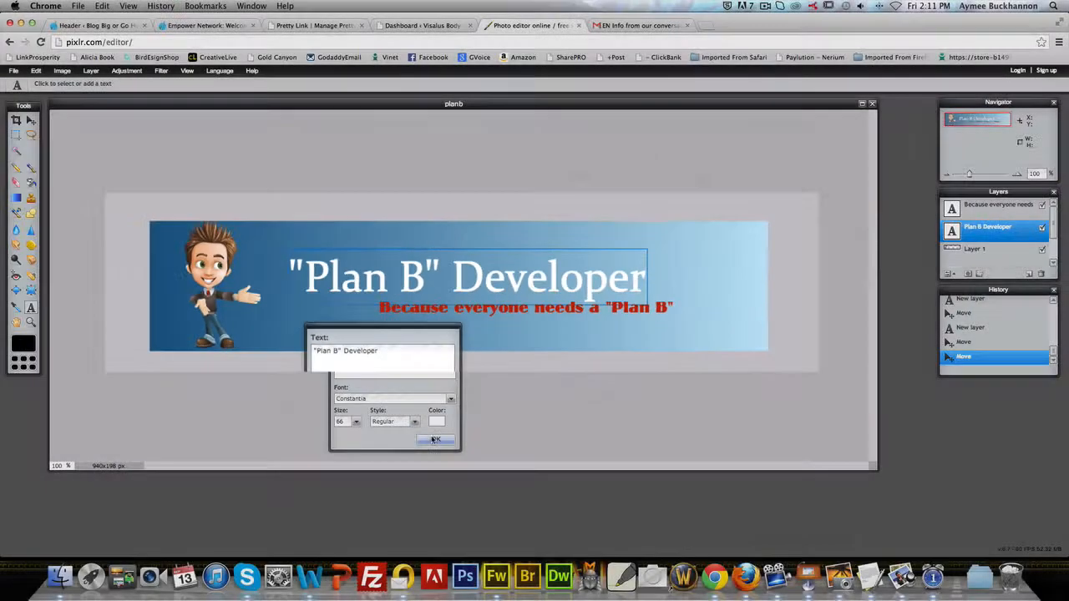
left_click(437, 439)
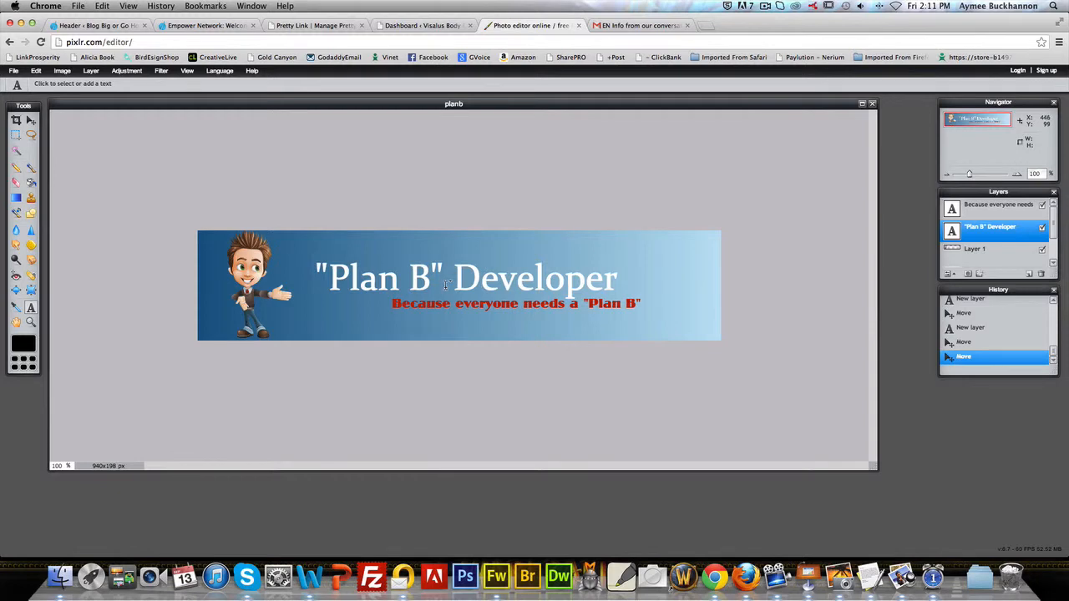
Step: Save the banner to the computer as planb in JPEG format, in the ENV2 folder
left_click(63, 71)
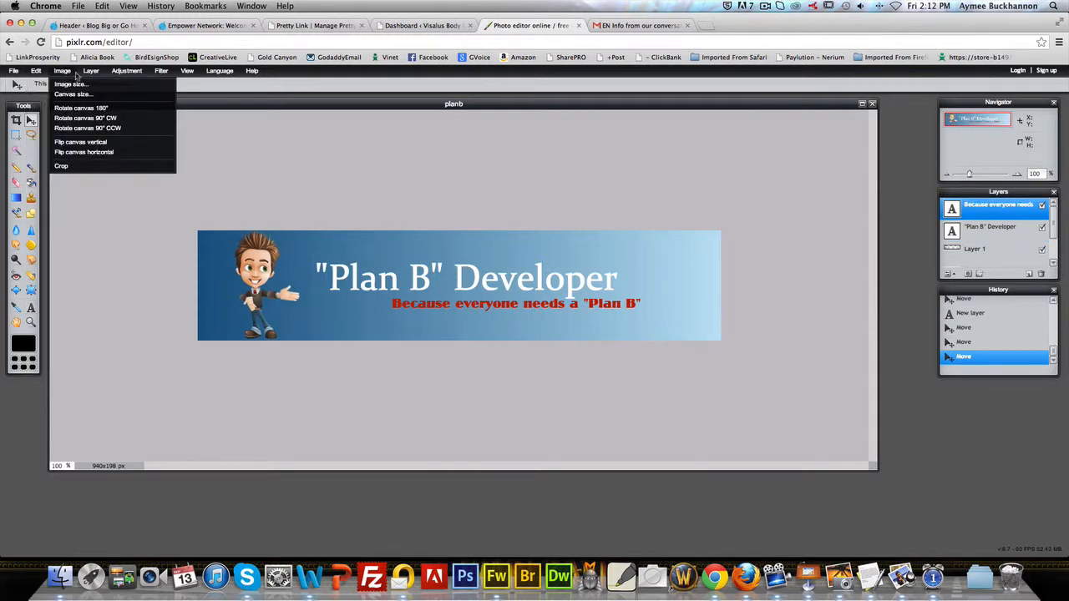
mouse_move(169, 73)
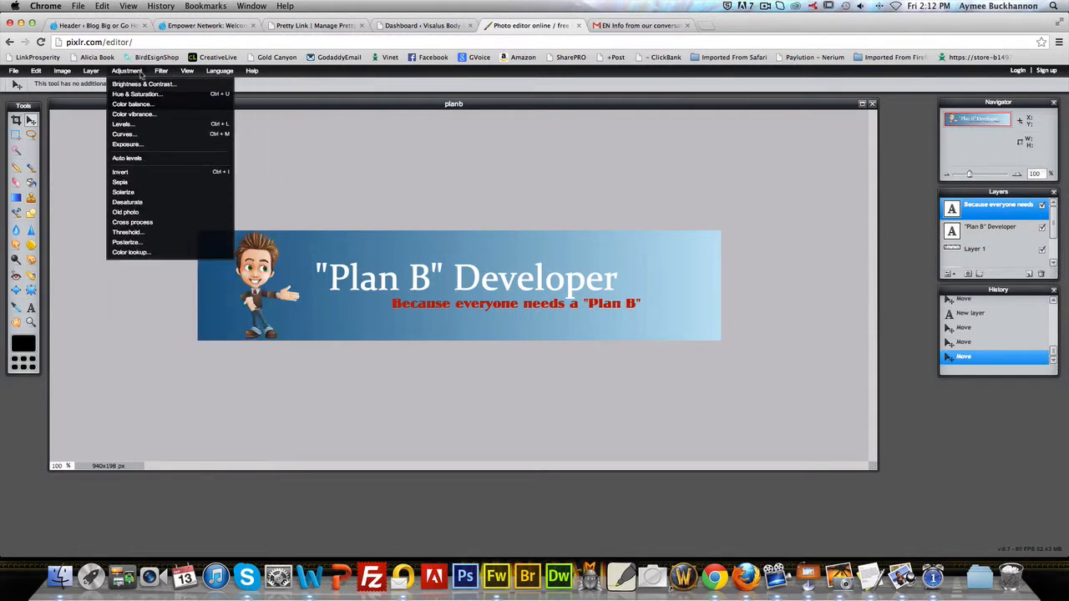
mouse_move(16, 72)
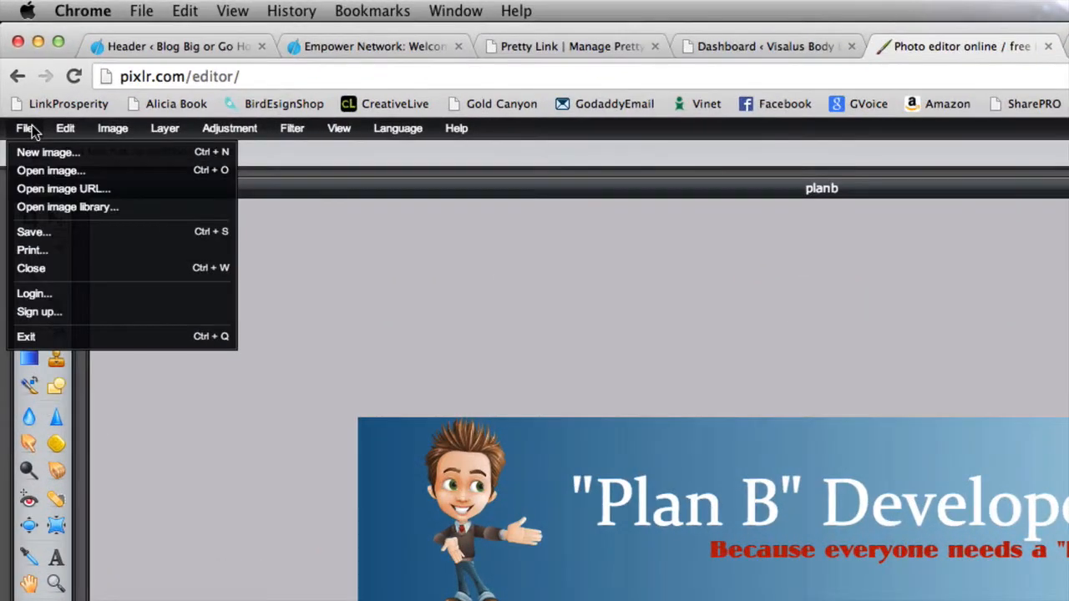
left_click(35, 233)
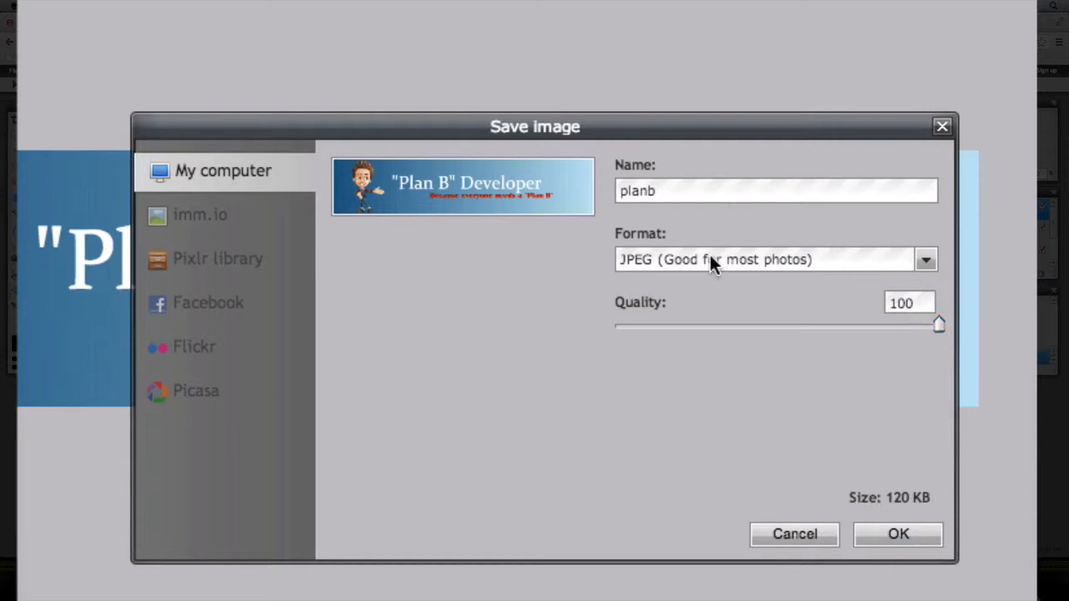
left_click(924, 261)
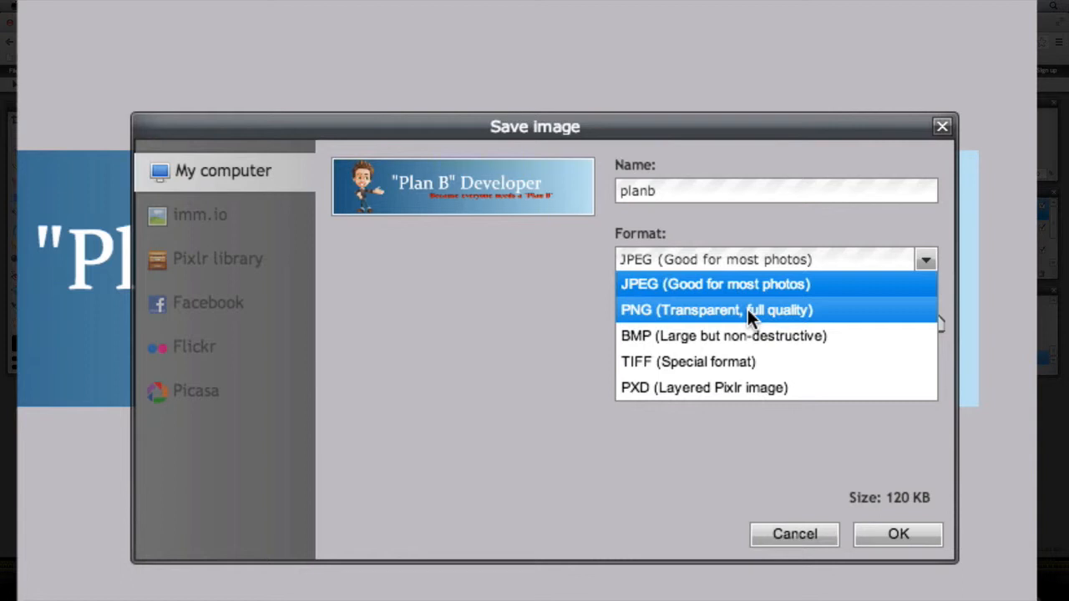
left_click(754, 283)
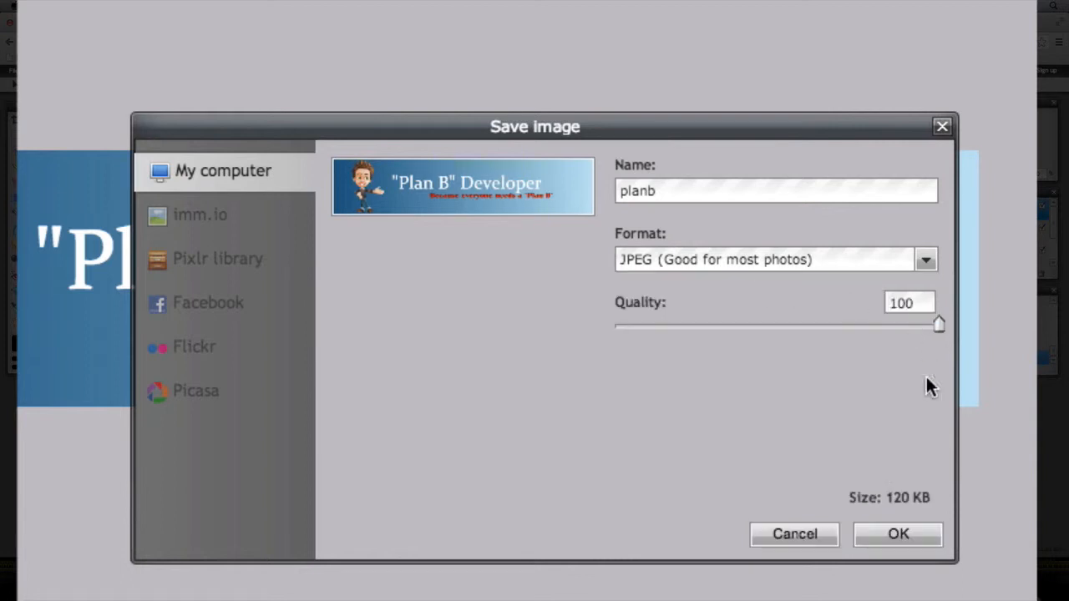
left_click(901, 533)
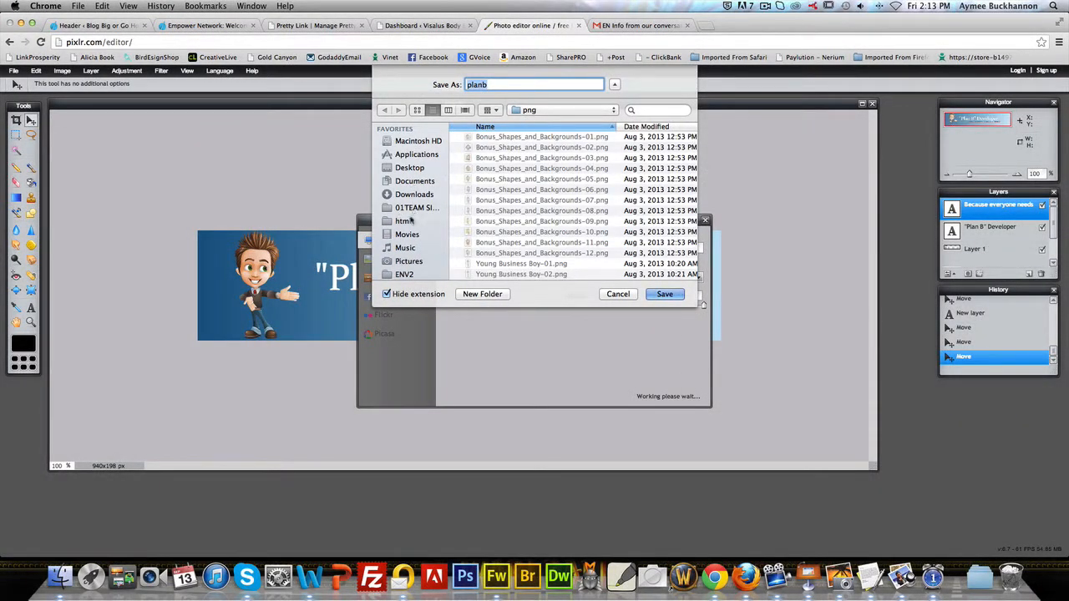
left_click(405, 274)
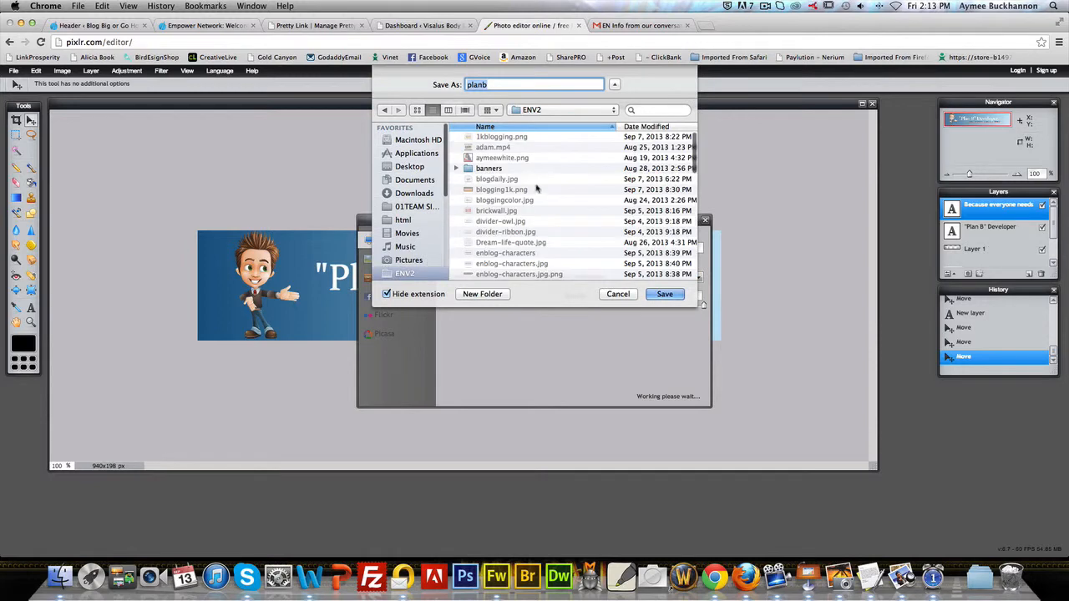
left_click(664, 294)
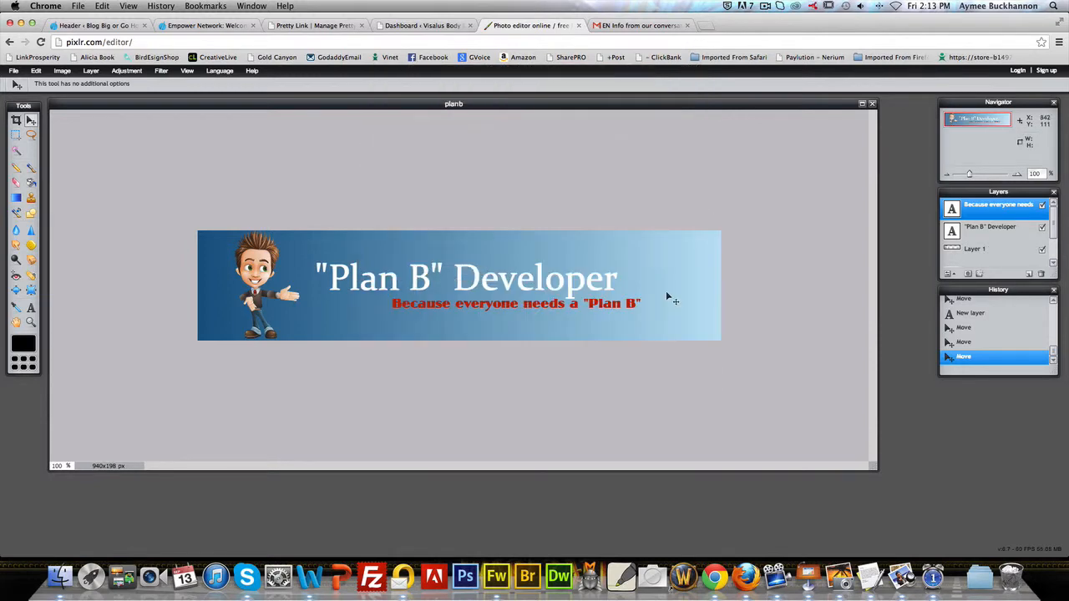